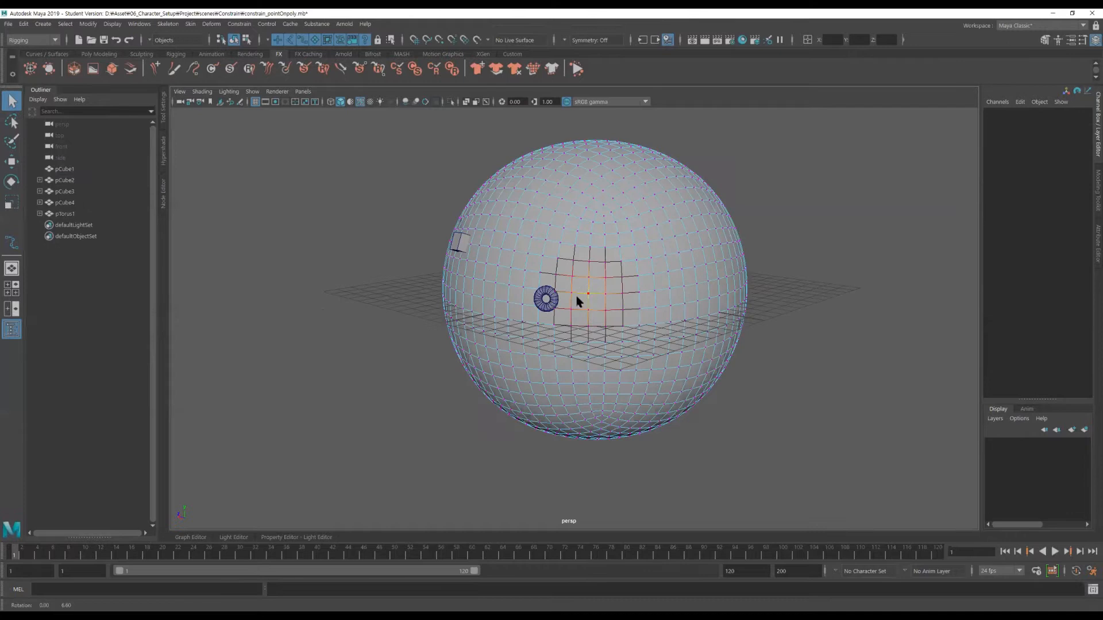
Step: Try scaling the soft-selected vertices next to the torus on the sphere and undo the scaling
click(589, 285)
key(r)
middle_drag(609, 288, 647, 293)
key(ctrl+z)
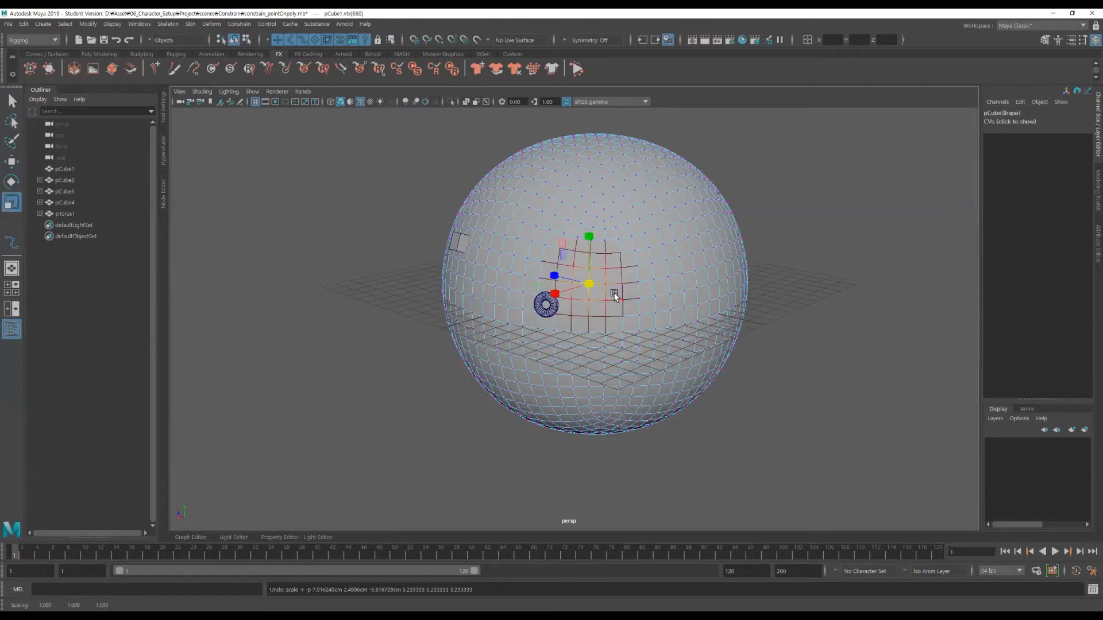
Step: Try moving the soft-selected sphere vertices next to the torus, undo the edits and return to object selection
drag(608, 284, 626, 343)
key(w)
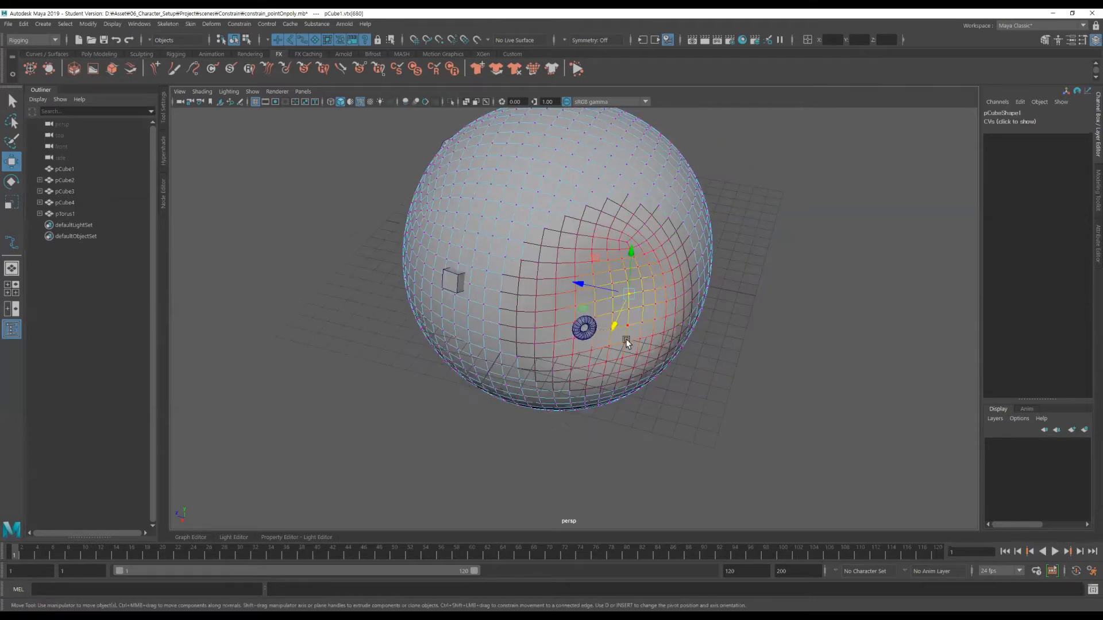
drag(627, 303, 652, 307)
key(ctrl+z)
key(ctrl+z)
key(F8)
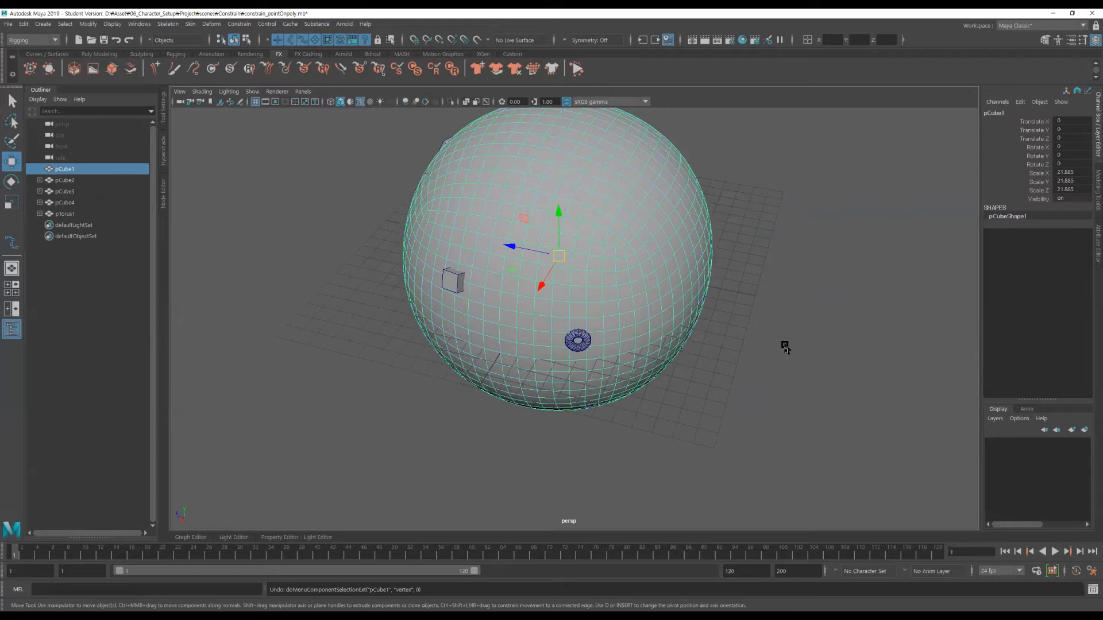
Step: Delete the constraints on pCube2, pCube3, pCube4 and pTorus1
scroll(705, 362, down, 5)
alt+drag(603, 351, 448, 292)
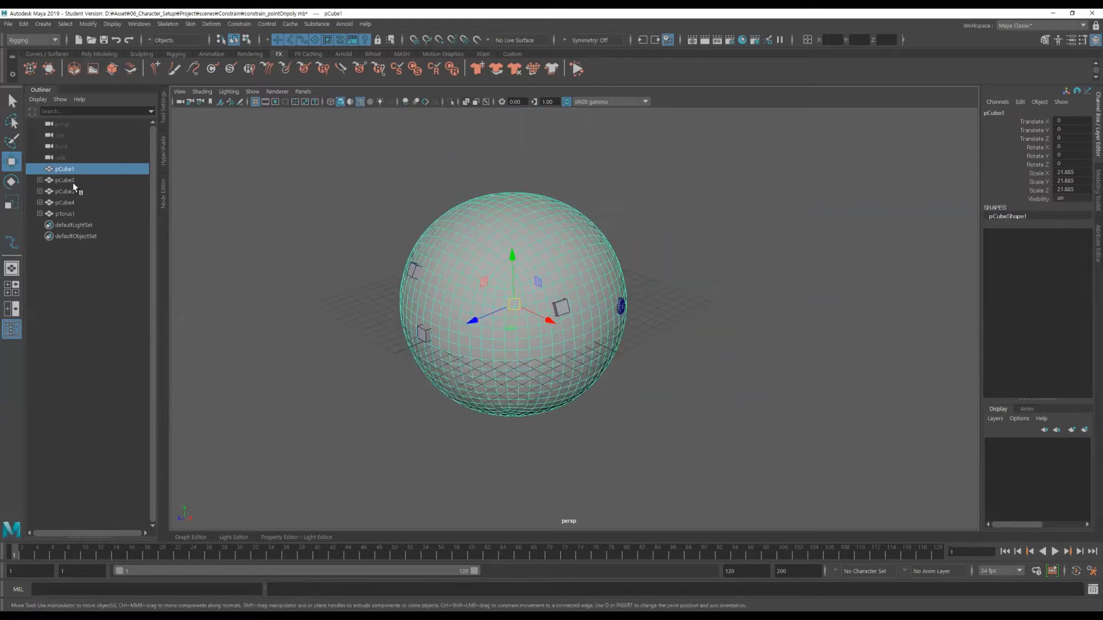
click(64, 180)
shift+click(64, 214)
click(23, 25)
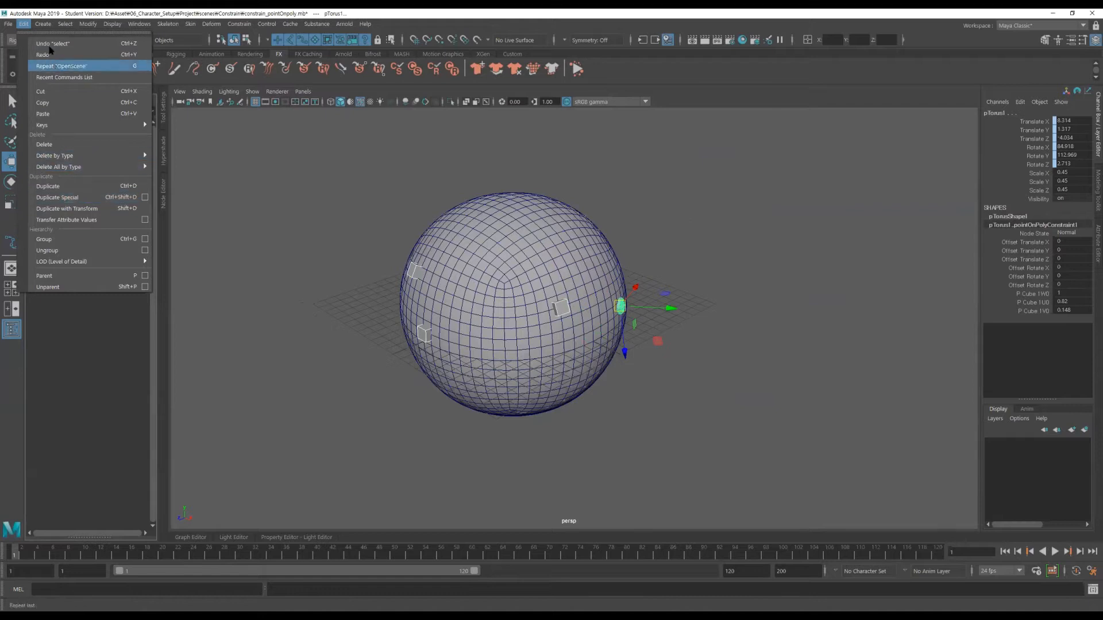
mouse_move(88, 156)
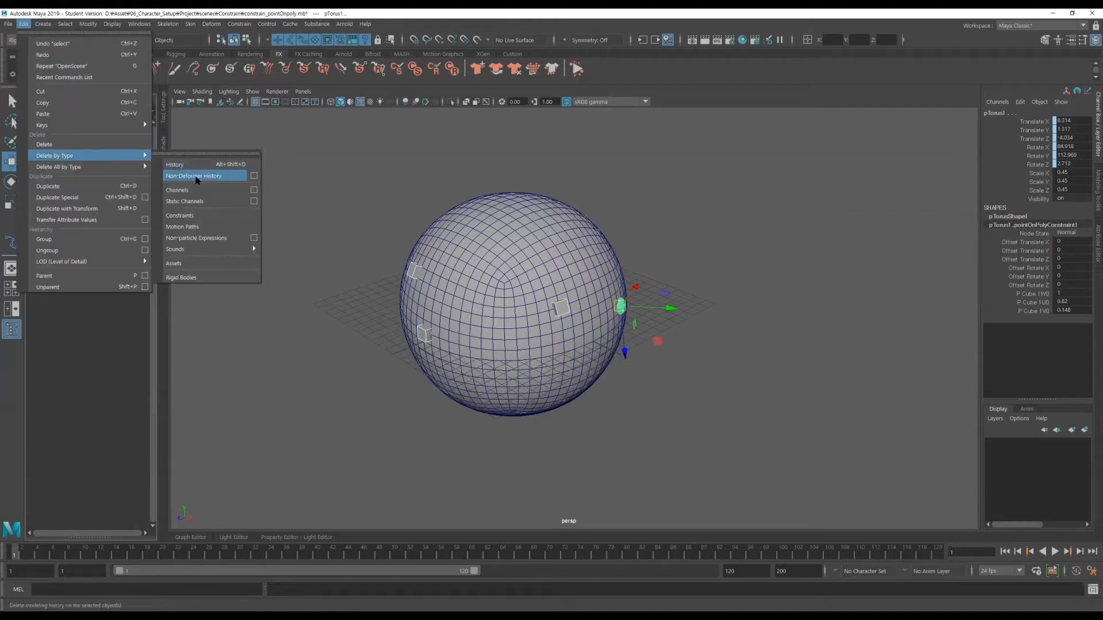
click(204, 216)
Step: Set all translate and rotate values of the three small cubes and the torus to 0, and move them along X outside the sphere
scroll(741, 310, down, 3)
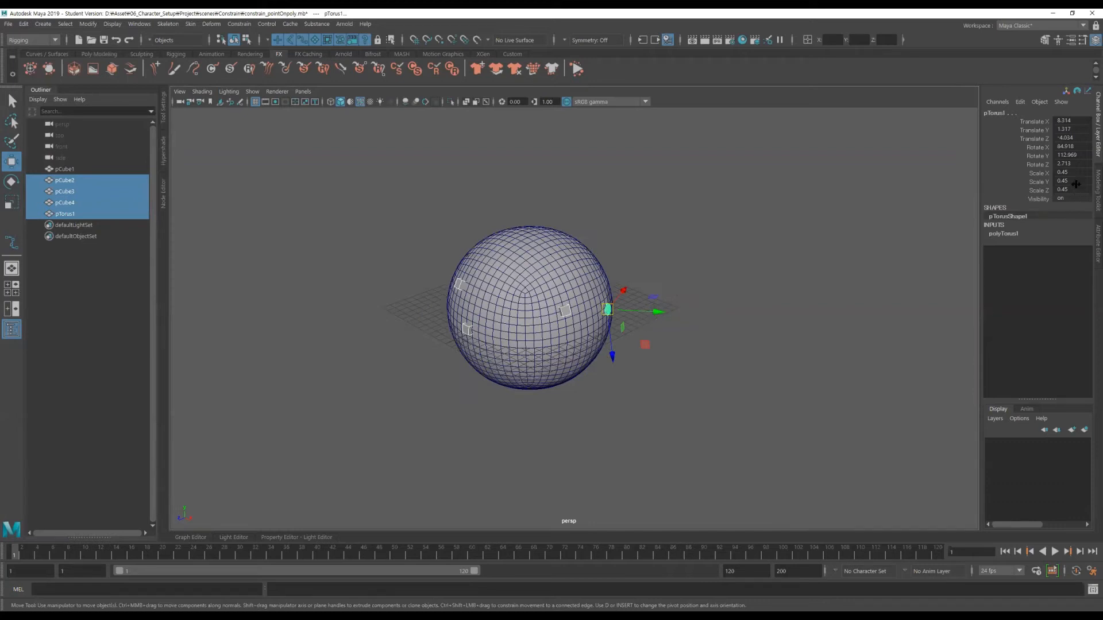
drag(1075, 163, 1074, 122)
key(Return)
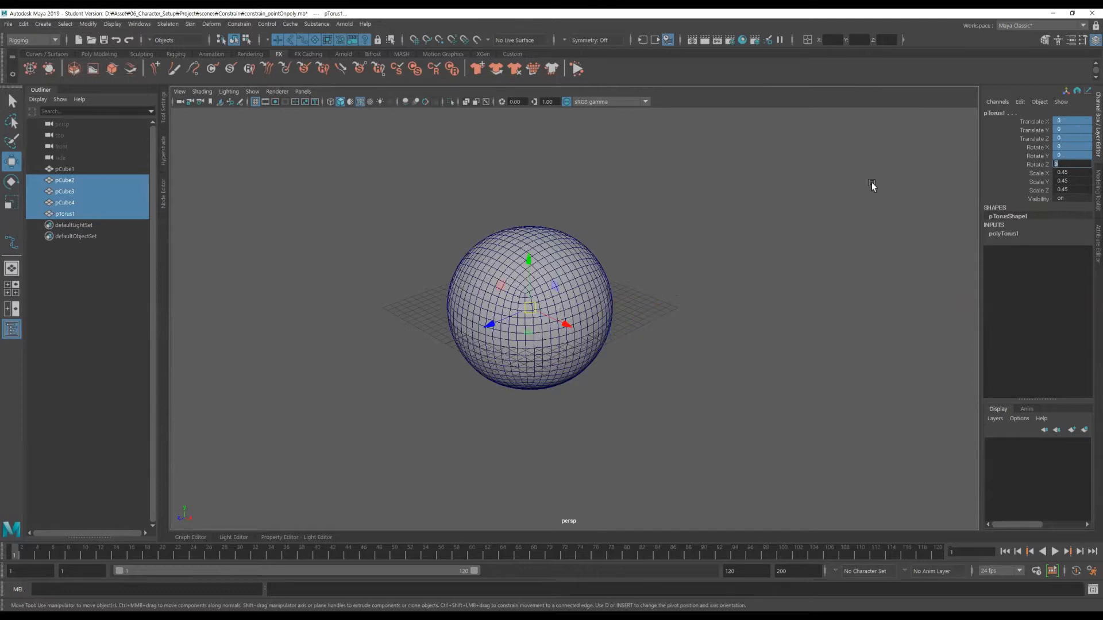
drag(565, 325, 718, 395)
click(737, 364)
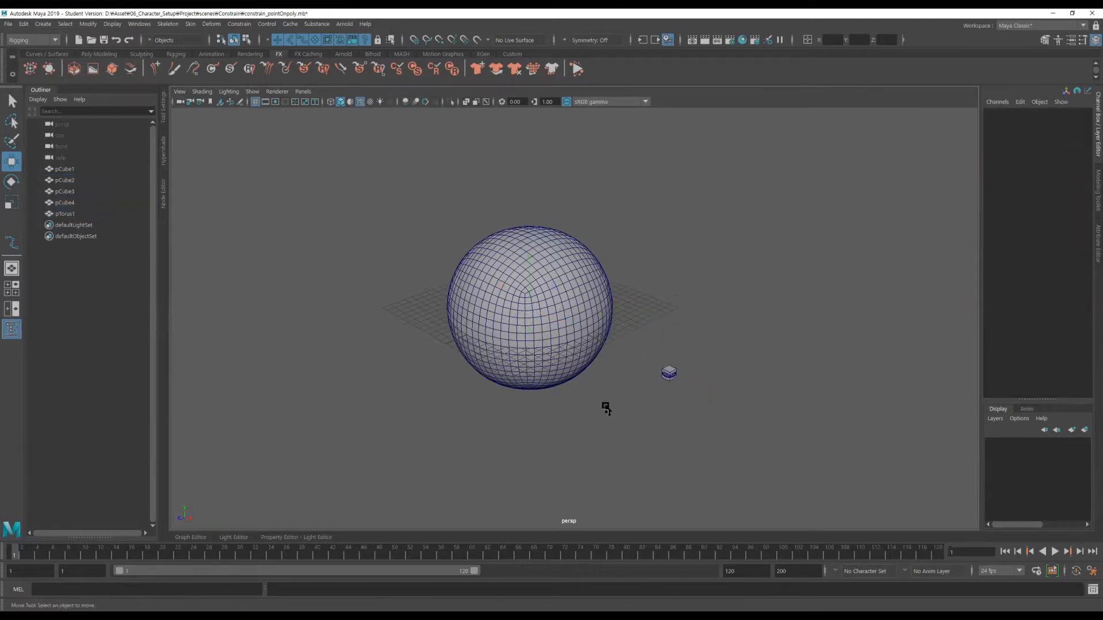
Step: Delete the three small cubes and the torus beside the sphere, leaving only the sphere selected
alt+middle_drag(606, 410, 587, 388)
drag(627, 326, 703, 421)
key(Delete)
click(548, 327)
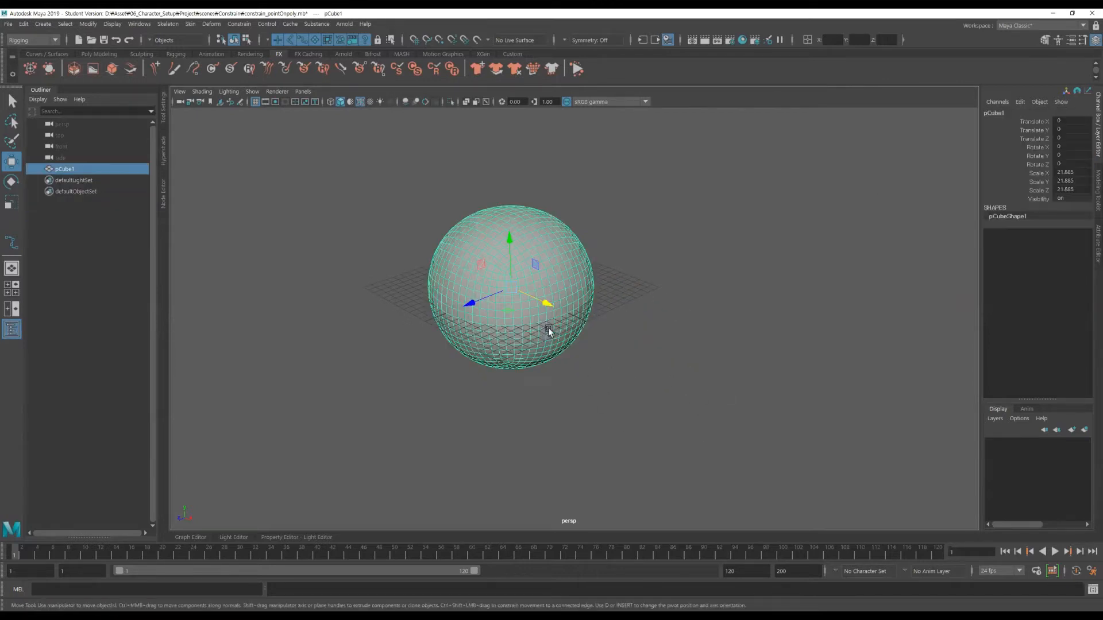
Step: Create a polygon cube and move it about 16 units along X, outside the sphere
click(43, 24)
mouse_move(123, 65)
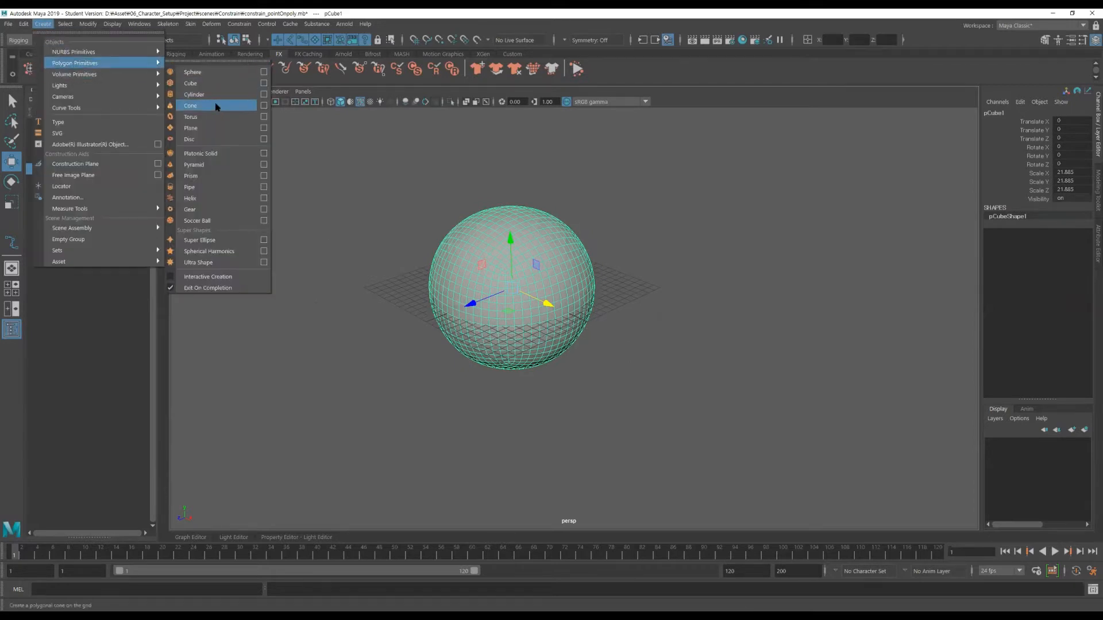
click(205, 84)
scroll(582, 322, down, 2)
drag(555, 309, 646, 347)
alt+right_drag(558, 354, 679, 362)
alt+drag(445, 341, 475, 293)
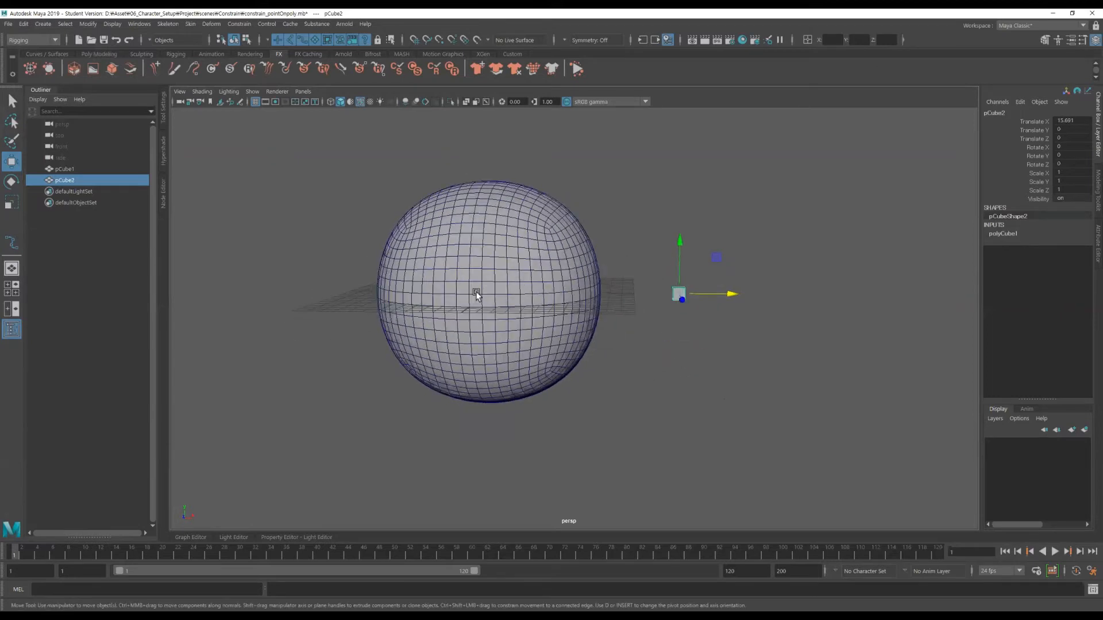
Step: Attach the new cube to a single face of the sphere with a Point On Poly constraint
click(476, 293)
alt+drag(526, 267, 551, 293)
right_click(478, 287)
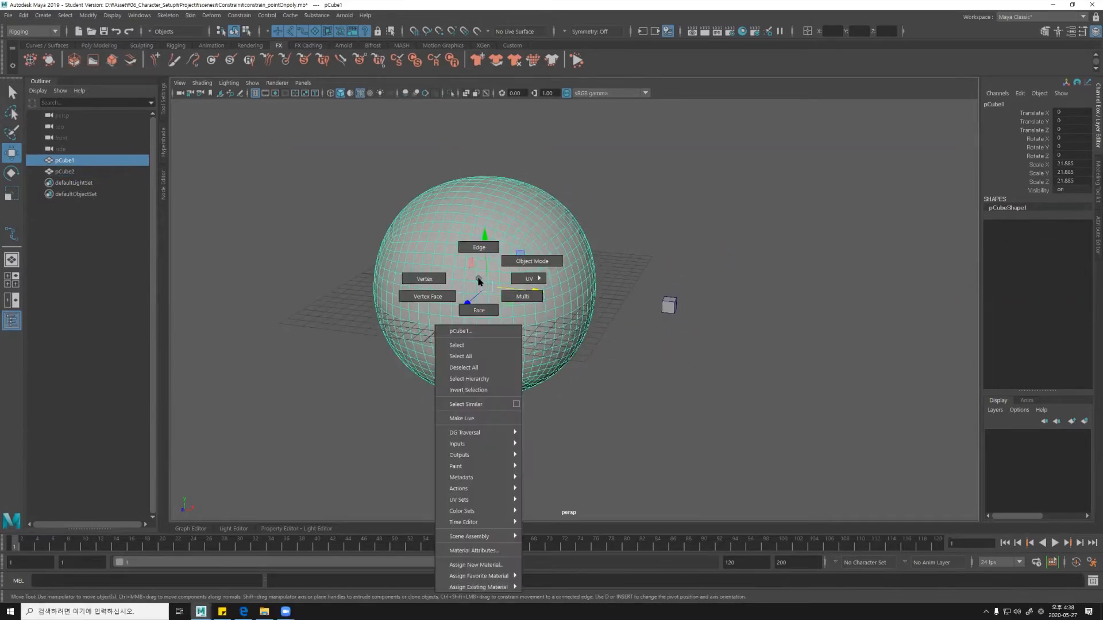
click(479, 310)
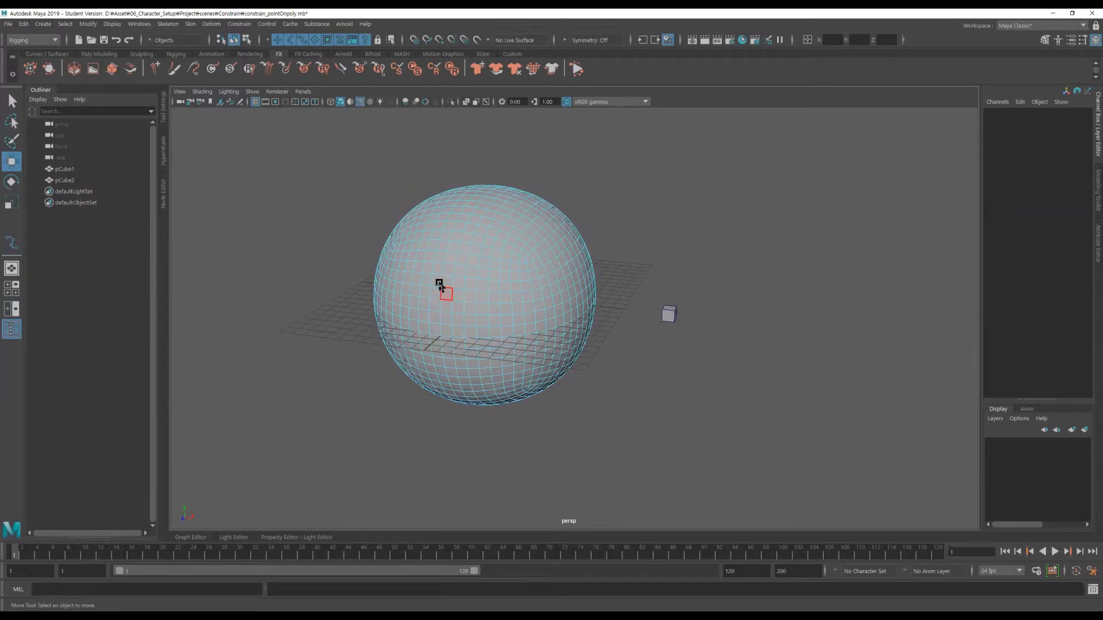
click(439, 269)
alt+drag(477, 333, 452, 329)
key(q)
alt+drag(443, 261, 520, 303)
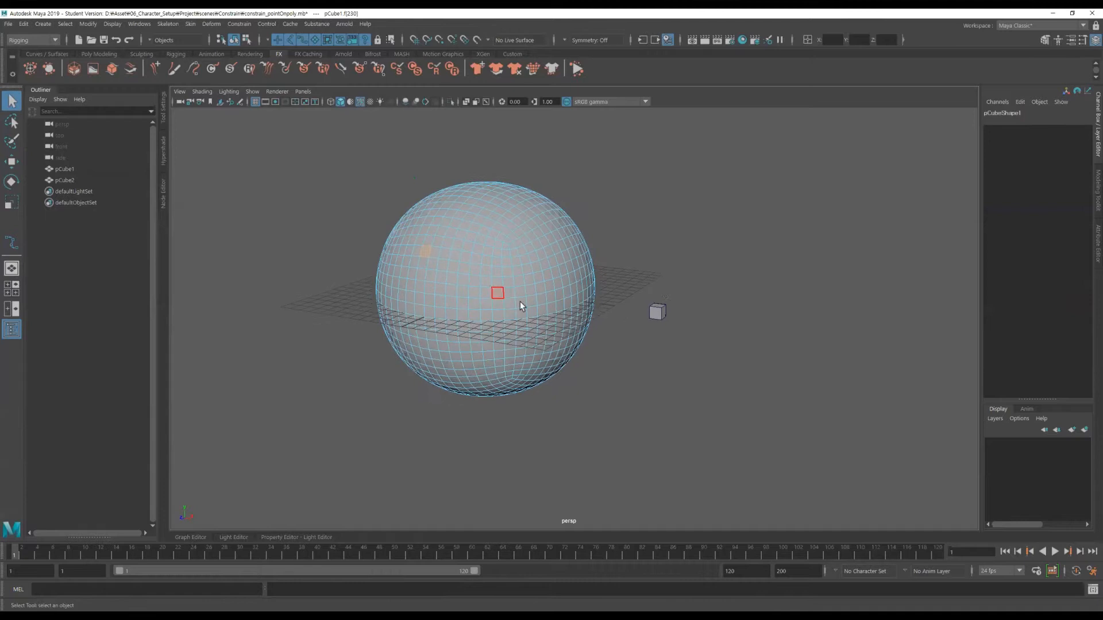
drag(642, 296, 671, 353)
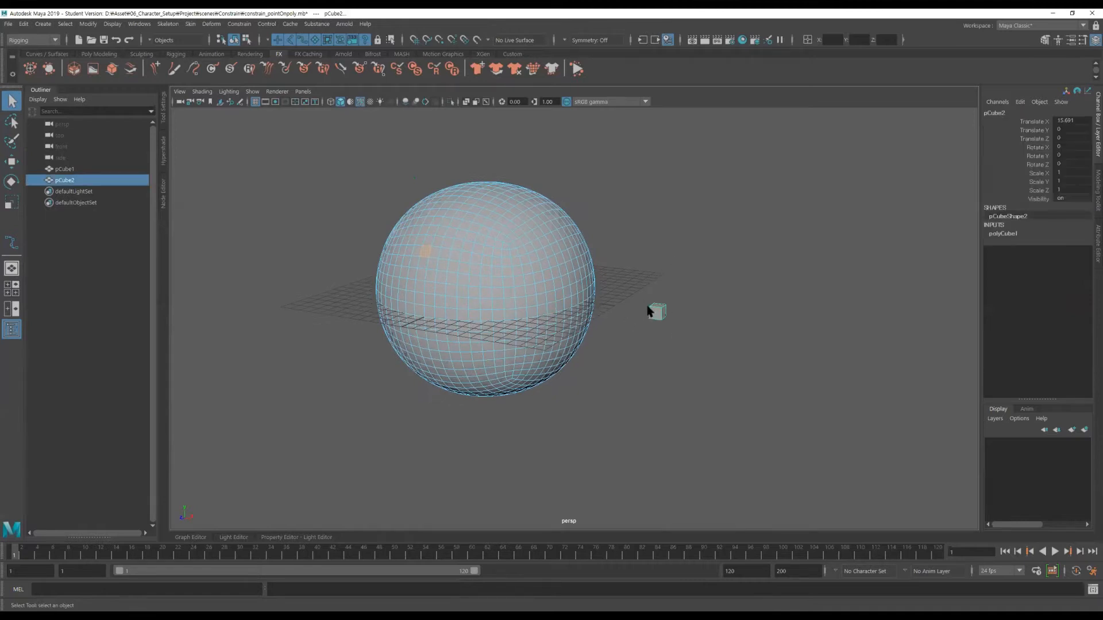
click(240, 24)
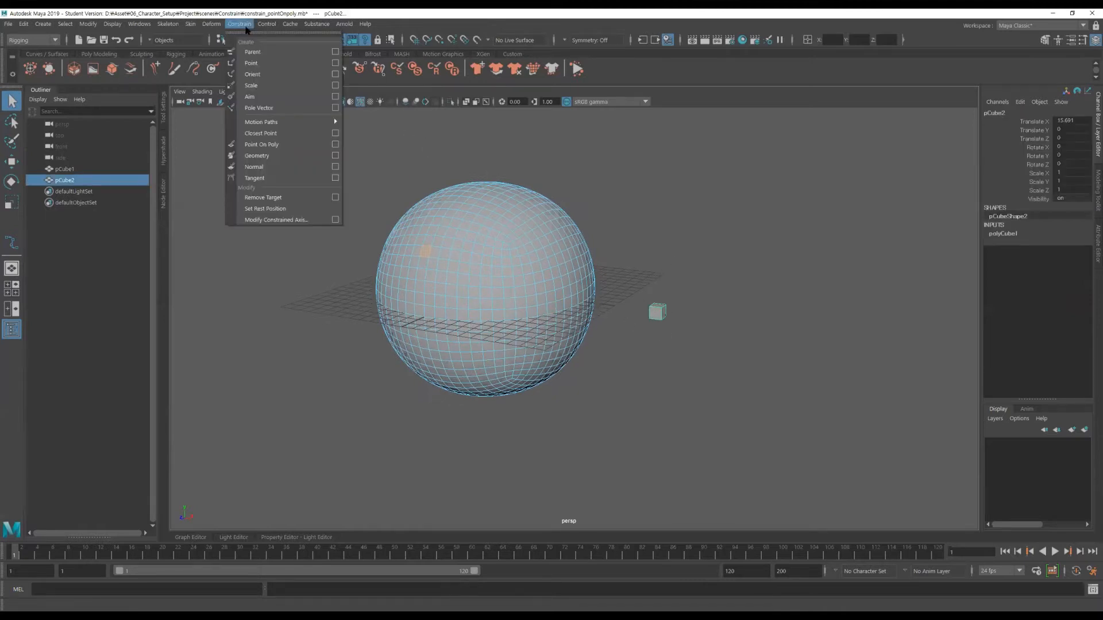
click(295, 144)
click(352, 268)
Step: Select the sphere vertex beside the attached cube and turn on Soft Select
alt+right_drag(352, 269, 449, 240)
alt+drag(495, 281, 669, 271)
right_click(667, 265)
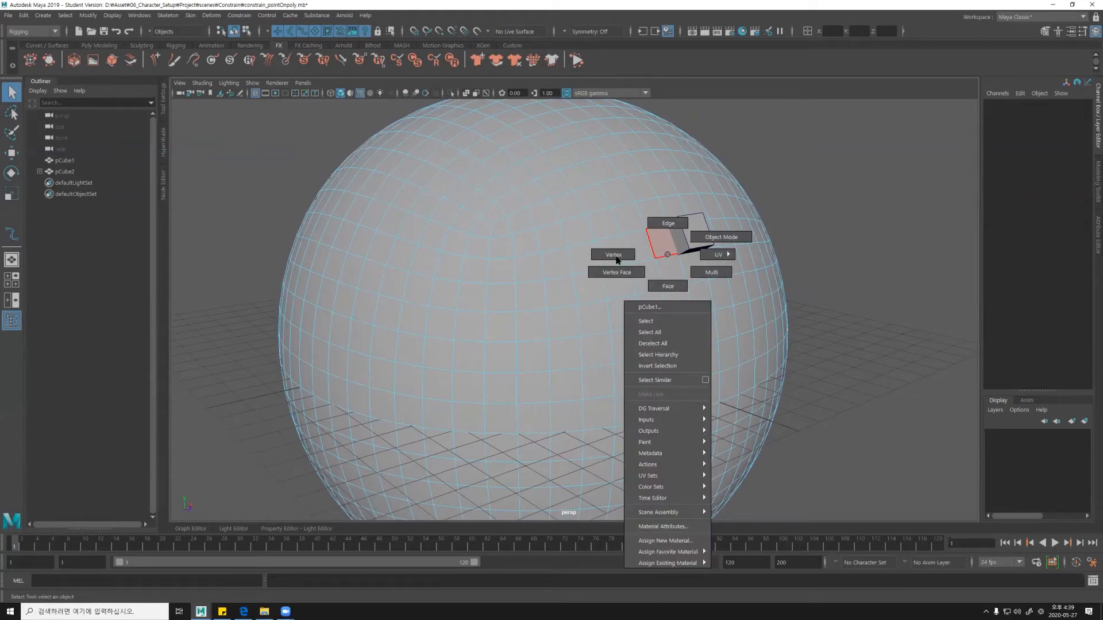
click(617, 259)
click(655, 258)
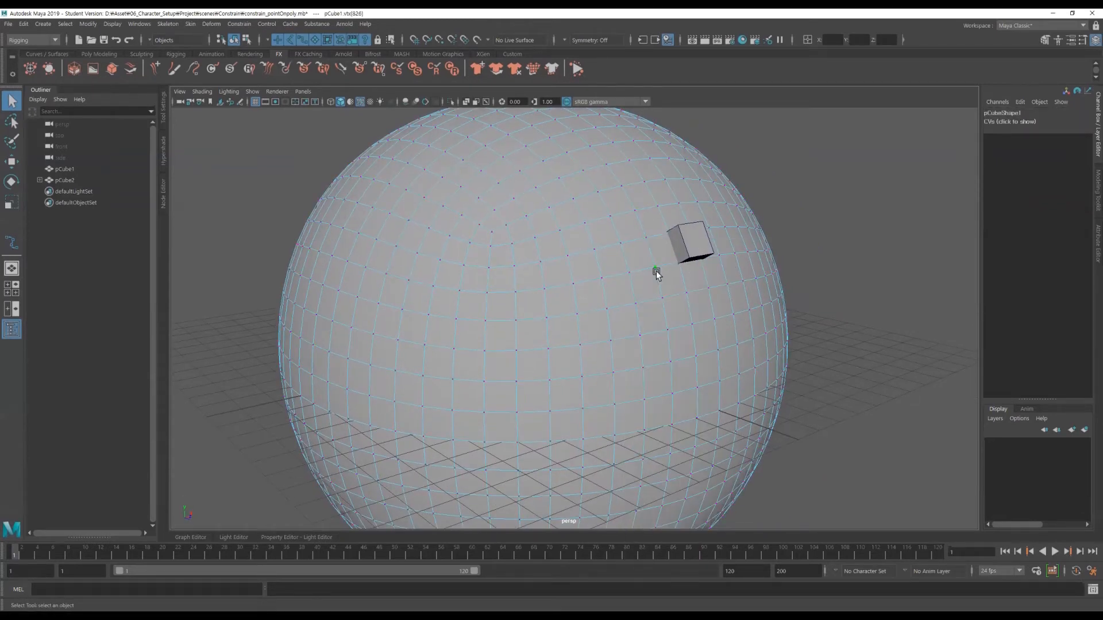
key(r)
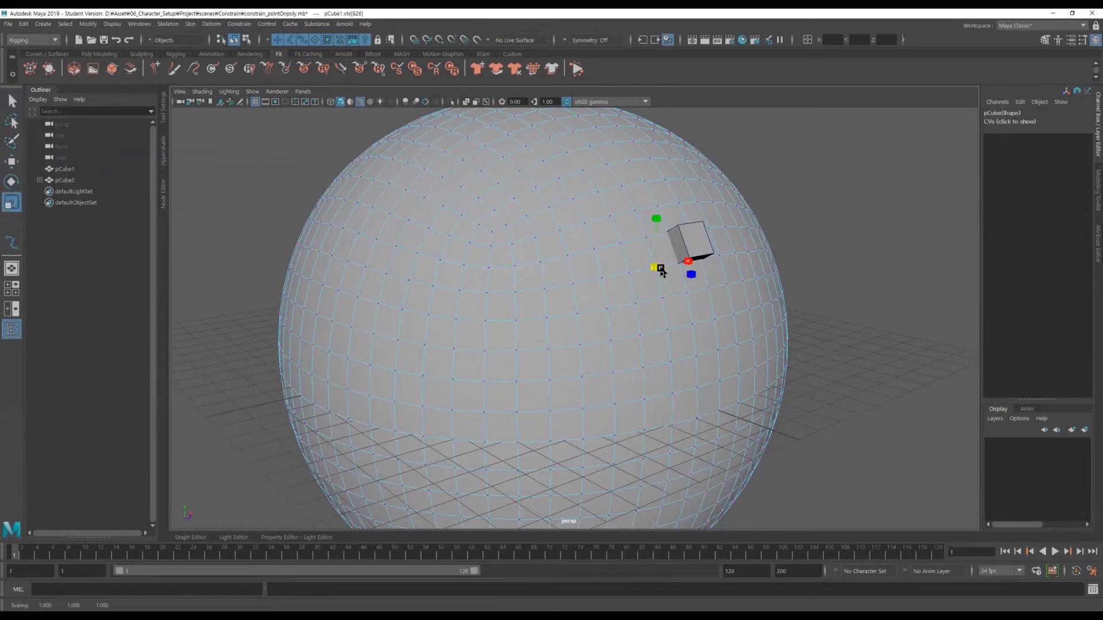
key(b)
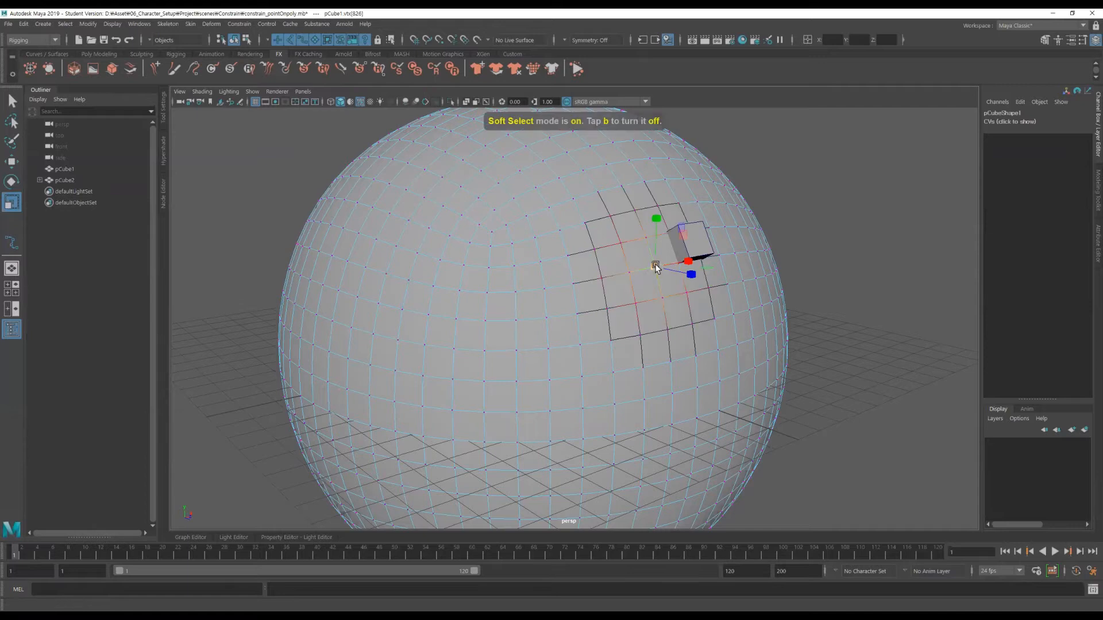
Step: Try scaling and moving the soft-selected vertices around the attached cube, undo the edits and return to object selection
drag(655, 270, 719, 276)
key(w)
drag(650, 264, 614, 262)
alt+drag(405, 201, 430, 206)
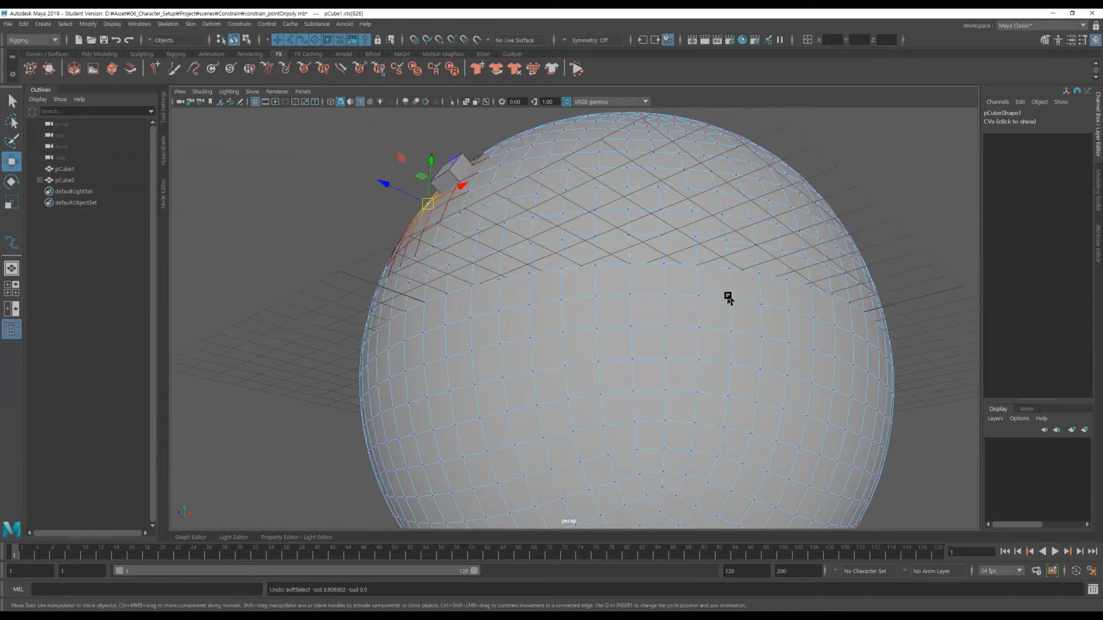
scroll(541, 310, down, 5)
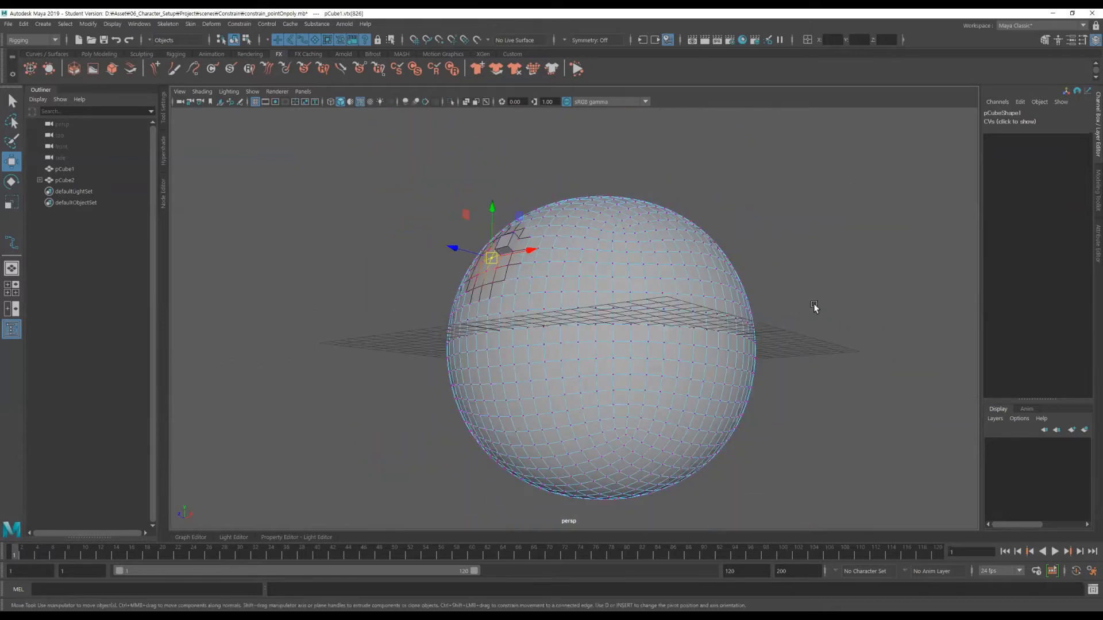
key(F8)
click(807, 327)
Step: Create a second polygon cube and move it about 17 units along X, outside the sphere
alt+right_drag(796, 352, 722, 301)
alt+drag(722, 301, 747, 391)
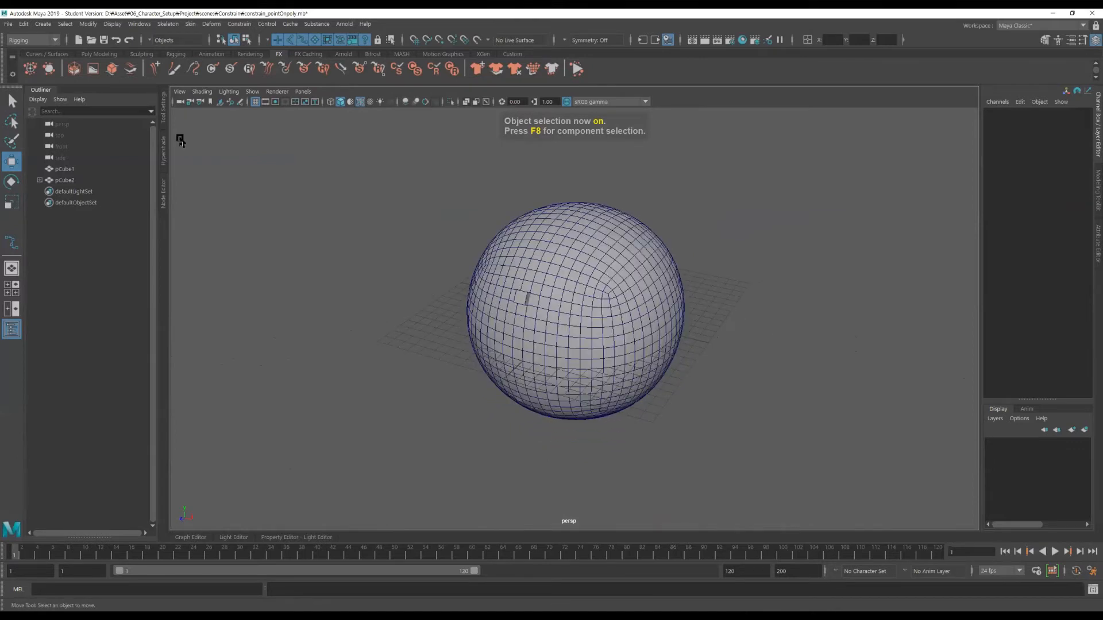
click(43, 23)
mouse_move(165, 66)
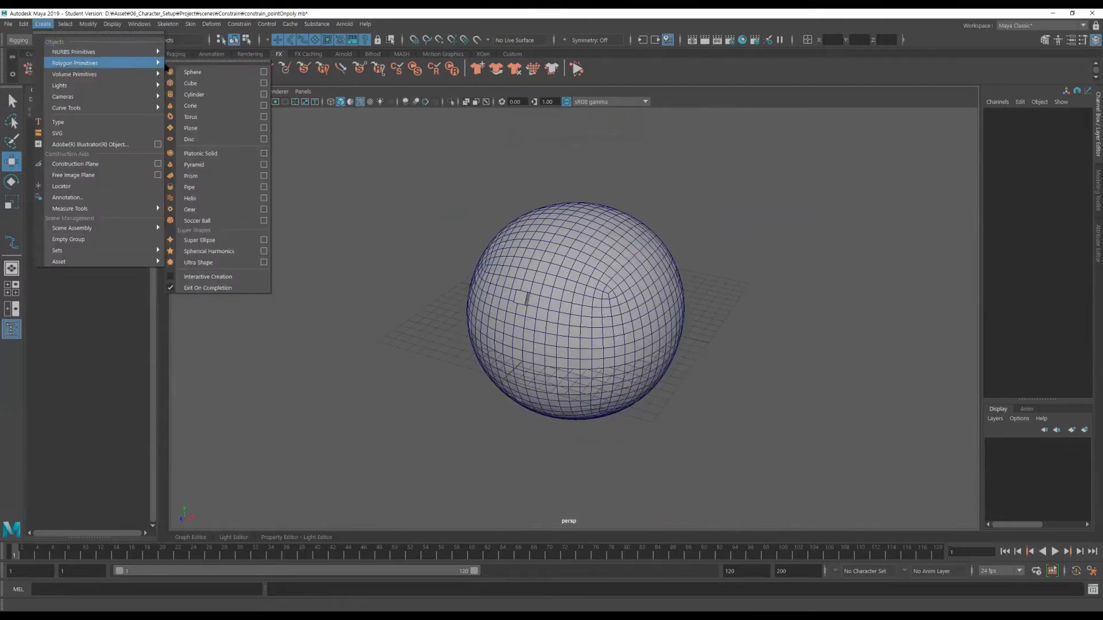
click(192, 83)
drag(626, 324, 657, 303)
Step: Attach the second cube to a single edge of the sphere with a Point On Poly constraint
click(546, 317)
alt+drag(546, 317, 629, 271)
right_drag(629, 271, 640, 233)
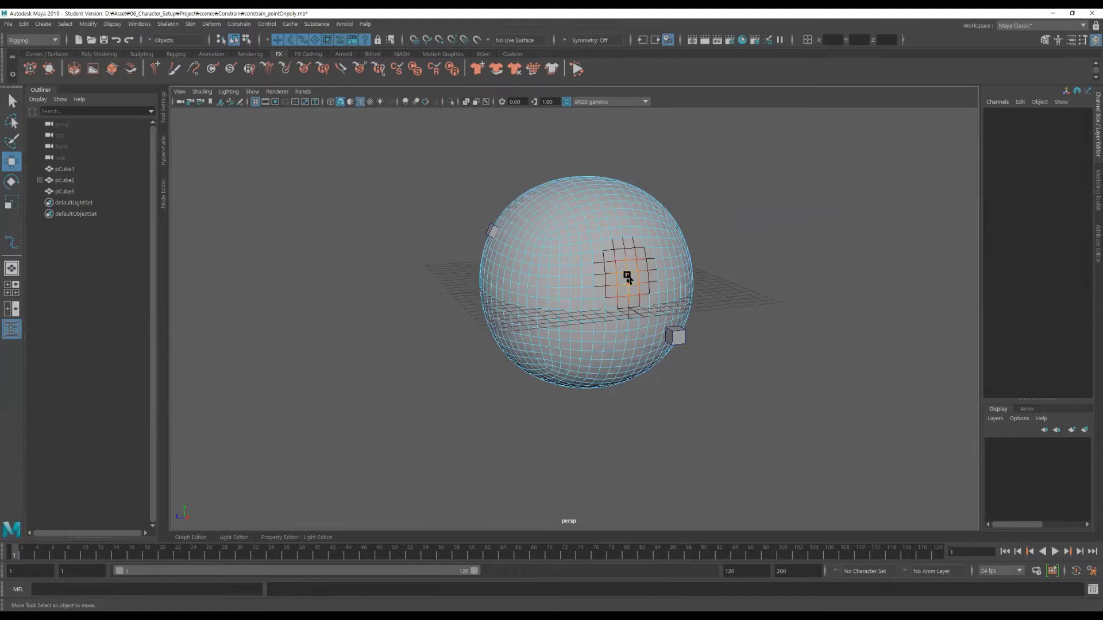
click(622, 272)
alt+drag(611, 318, 615, 333)
scroll(638, 278, up, 3)
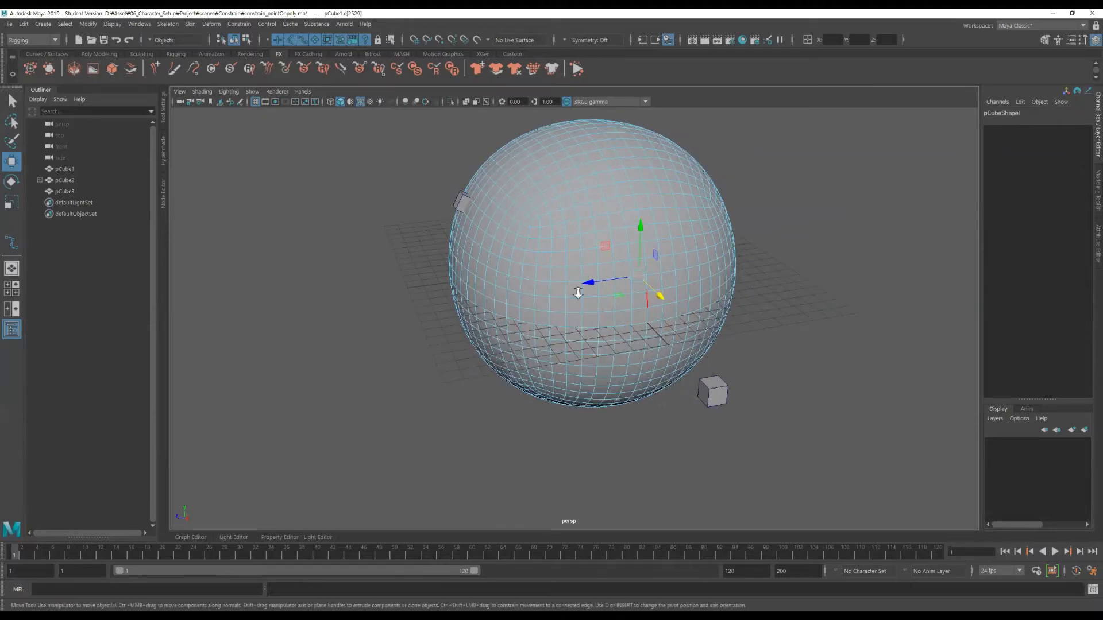
key(q)
scroll(699, 264, up, 3)
scroll(741, 311, down, 5)
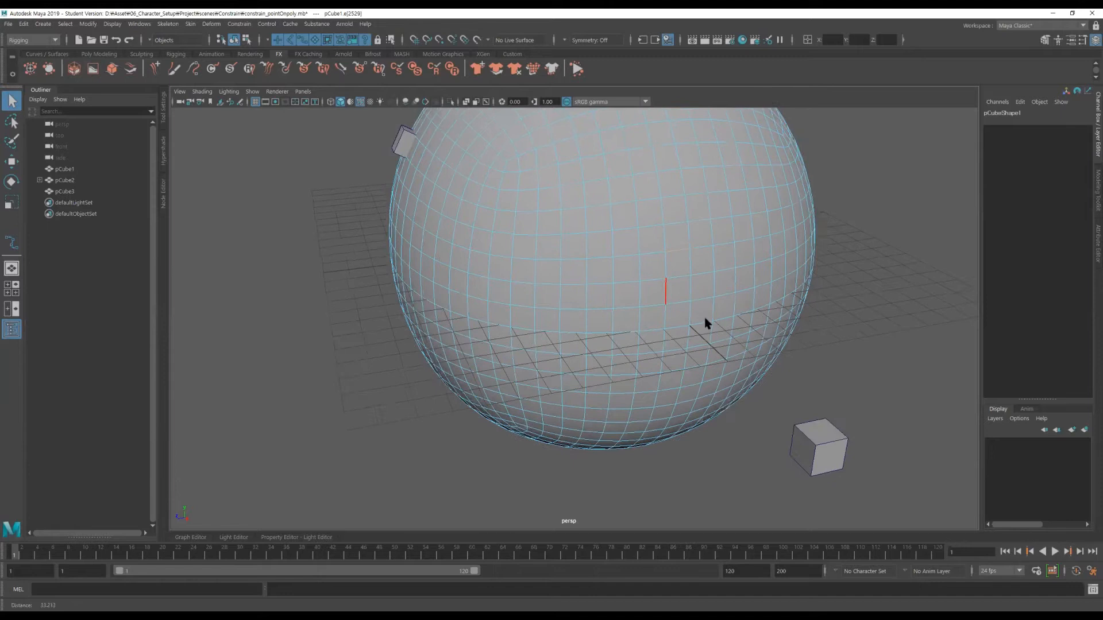
click(808, 372)
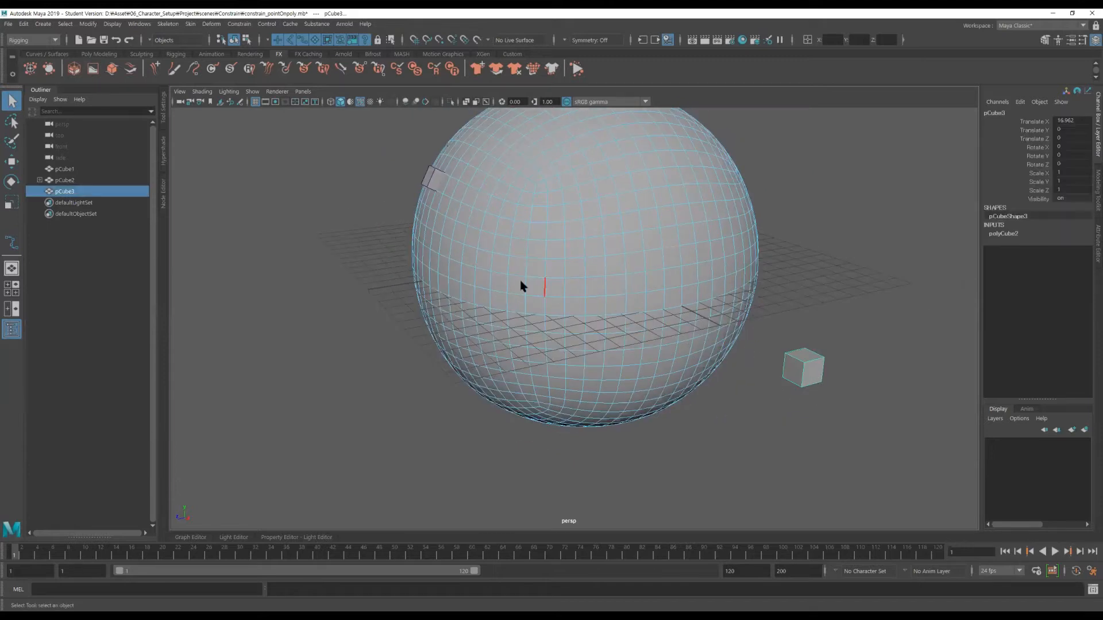
click(237, 24)
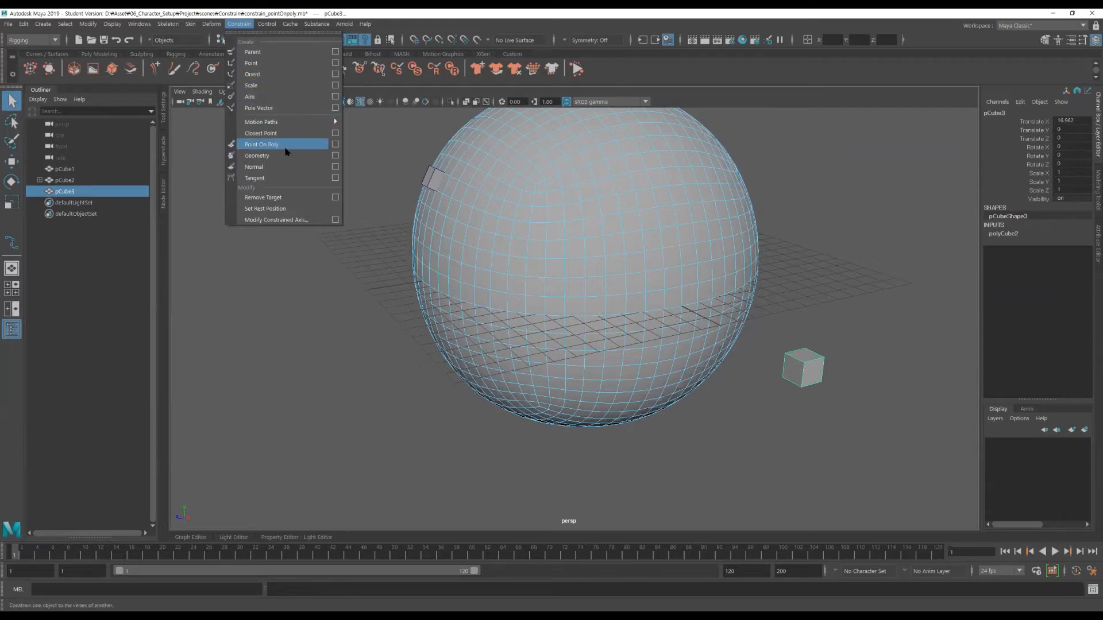
click(261, 144)
Step: Soft-select an edge on the sphere near an attached cube and try rotating the surrounding area
alt+drag(580, 288, 536, 256)
click(546, 261)
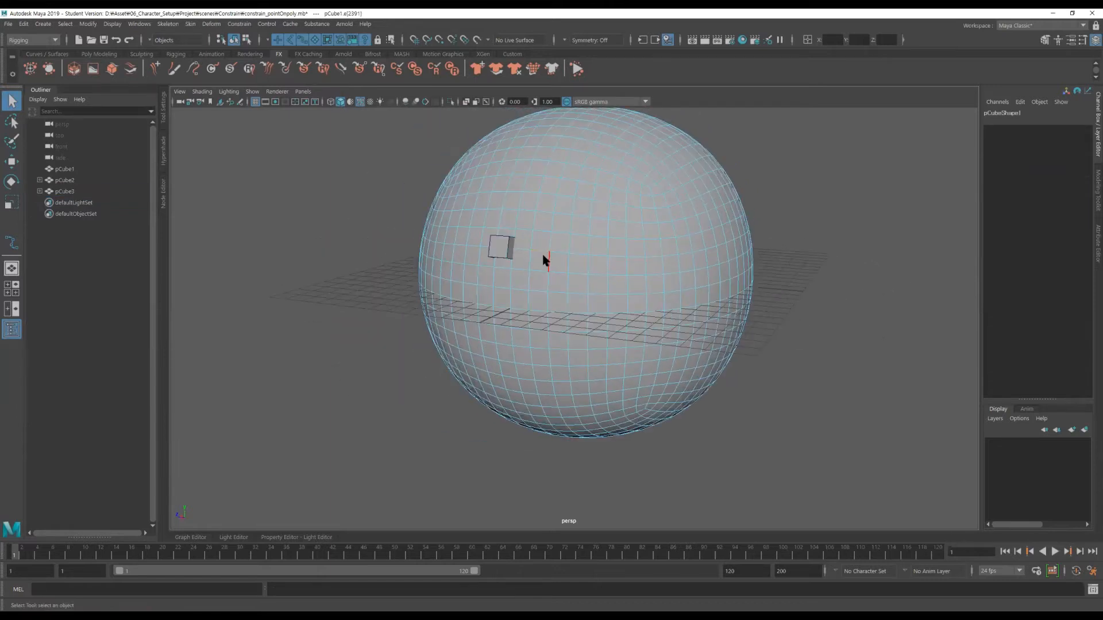
key(b)
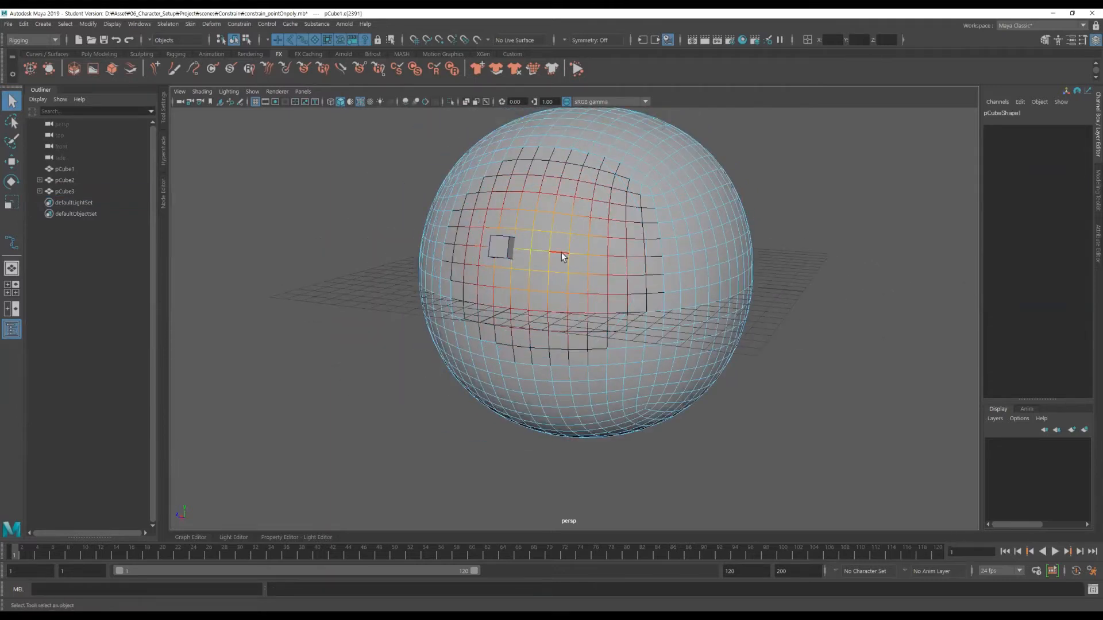
key(e)
mouse_move(546, 254)
mouse_down()
mouse_move(562, 266)
mouse_move(554, 220)
mouse_move(538, 229)
mouse_move(586, 243)
mouse_move(506, 241)
mouse_move(592, 256)
mouse_move(553, 283)
mouse_move(532, 224)
mouse_move(534, 257)
mouse_up()
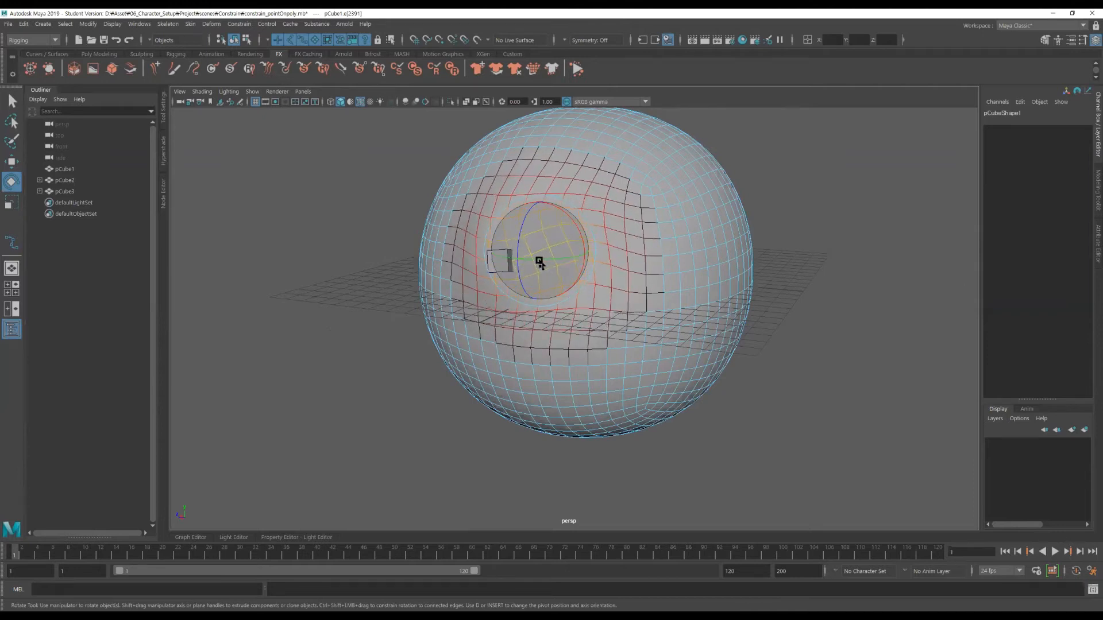
Step: Undo the rotation of the soft-selected edges and the soft selection radius changes
key(ctrl+z)
key(ctrl+z)
key(ctrl+z)
key(ctrl+z)
key(ctrl+z)
key(ctrl+z)
key(ctrl+z)
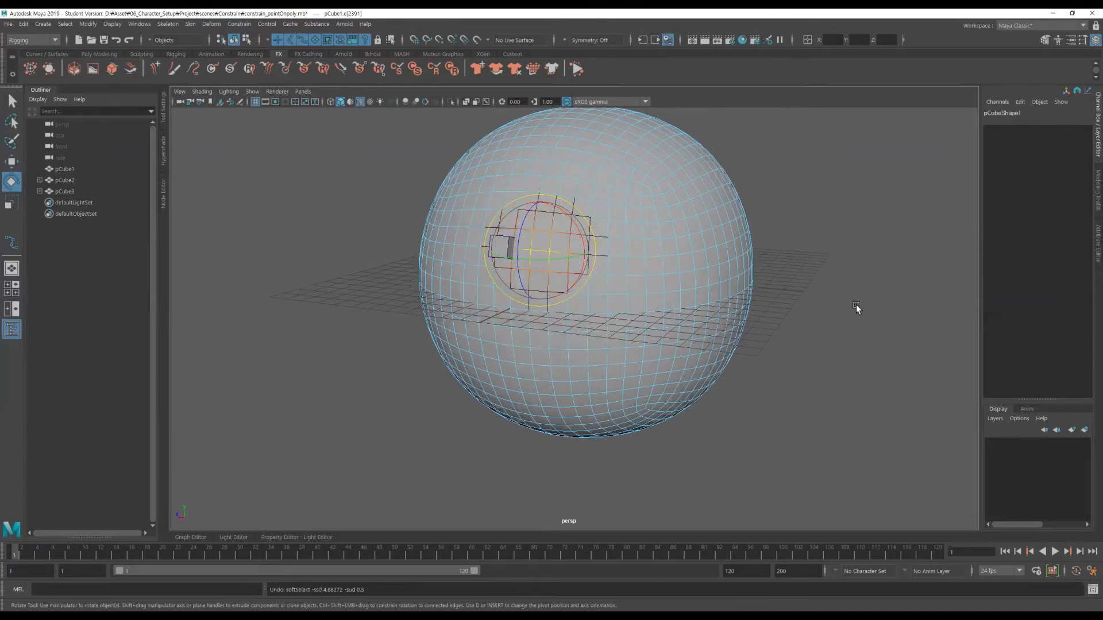
Step: Select a vertex on the upper part of the sphere and create a third small polygon cube
scroll(596, 279, down, 4)
alt+drag(726, 268, 654, 266)
right_drag(646, 270, 593, 263)
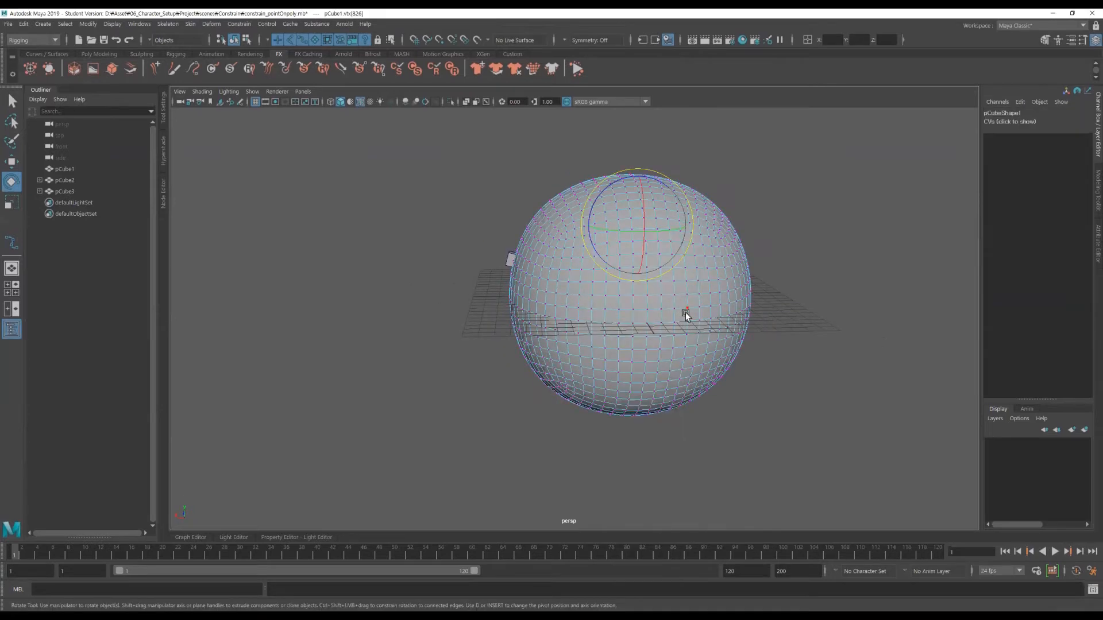
click(647, 300)
mouse_move(652, 327)
alt+mouse_down()
mouse_move(620, 328)
mouse_move(636, 326)
alt+mouse_up()
key(q)
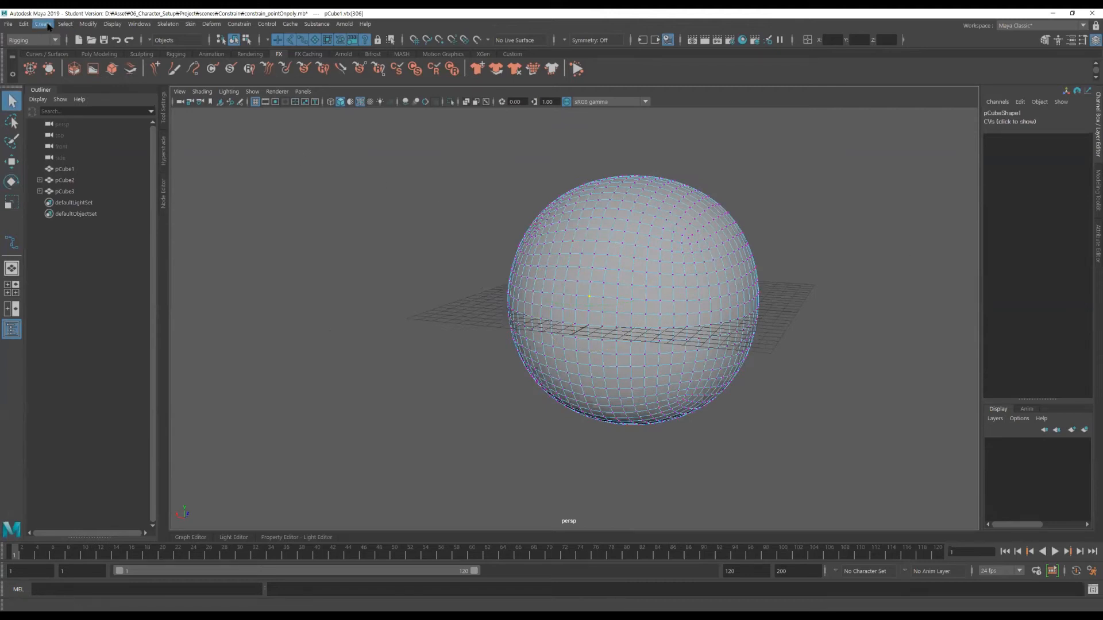
click(43, 24)
mouse_move(73, 66)
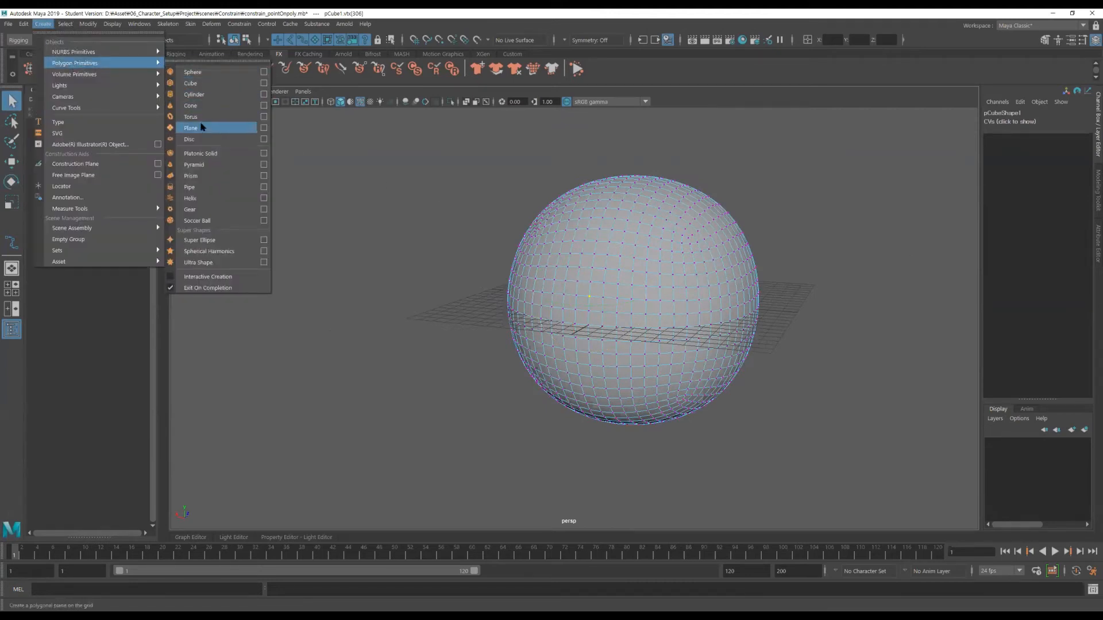
click(197, 84)
Step: Attach the third small cube to a single vertex of the sphere with a Point On Poly constraint
click(630, 277)
right_drag(613, 273, 571, 270)
click(590, 297)
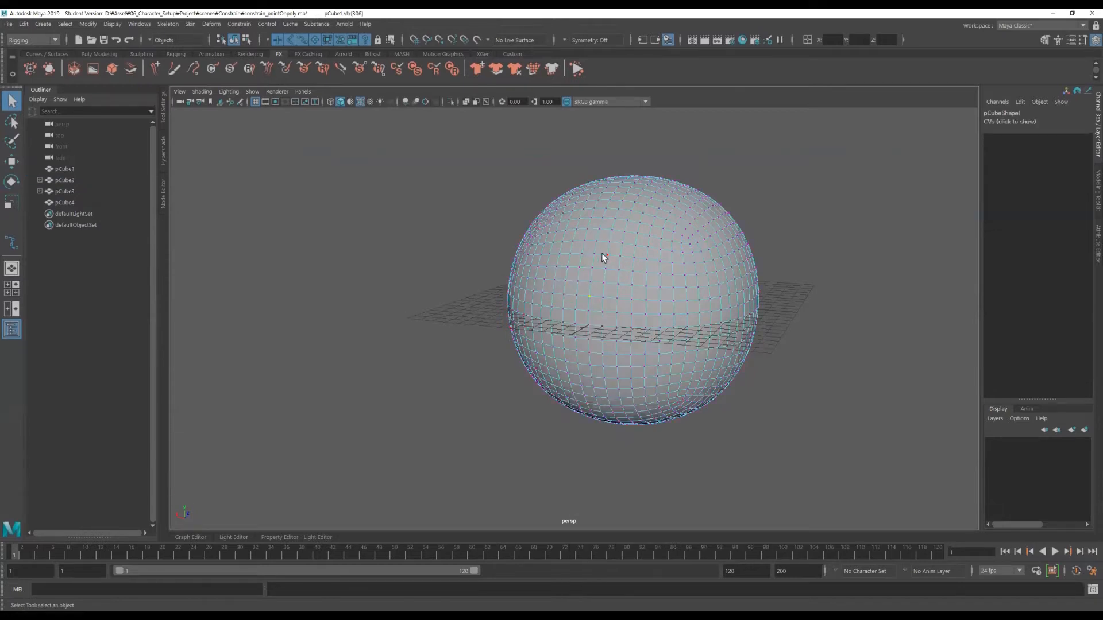
click(72, 205)
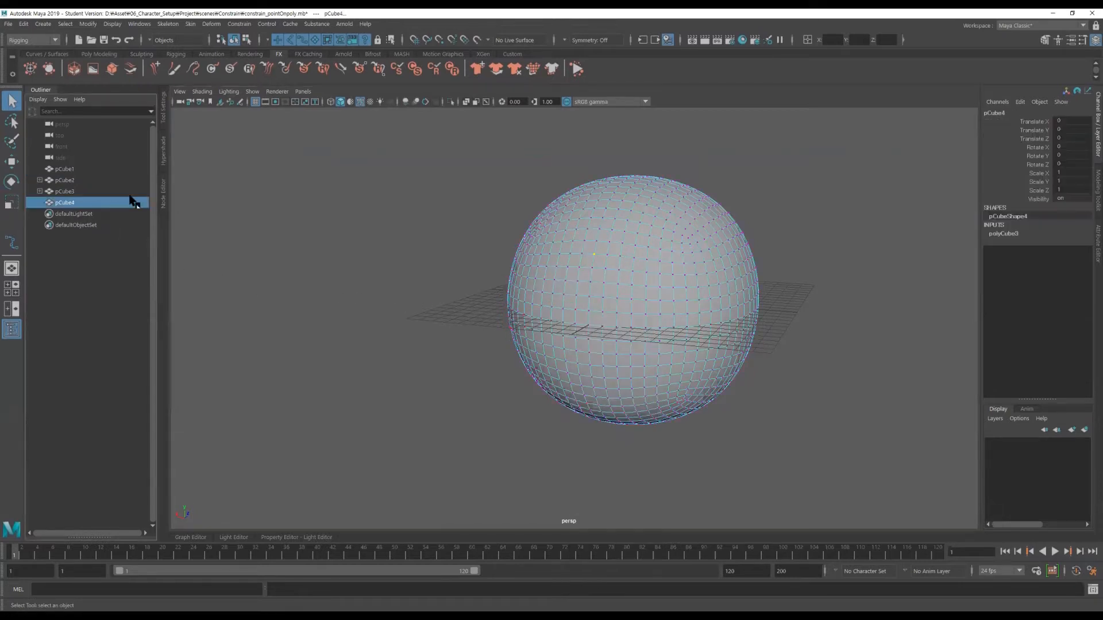
click(239, 24)
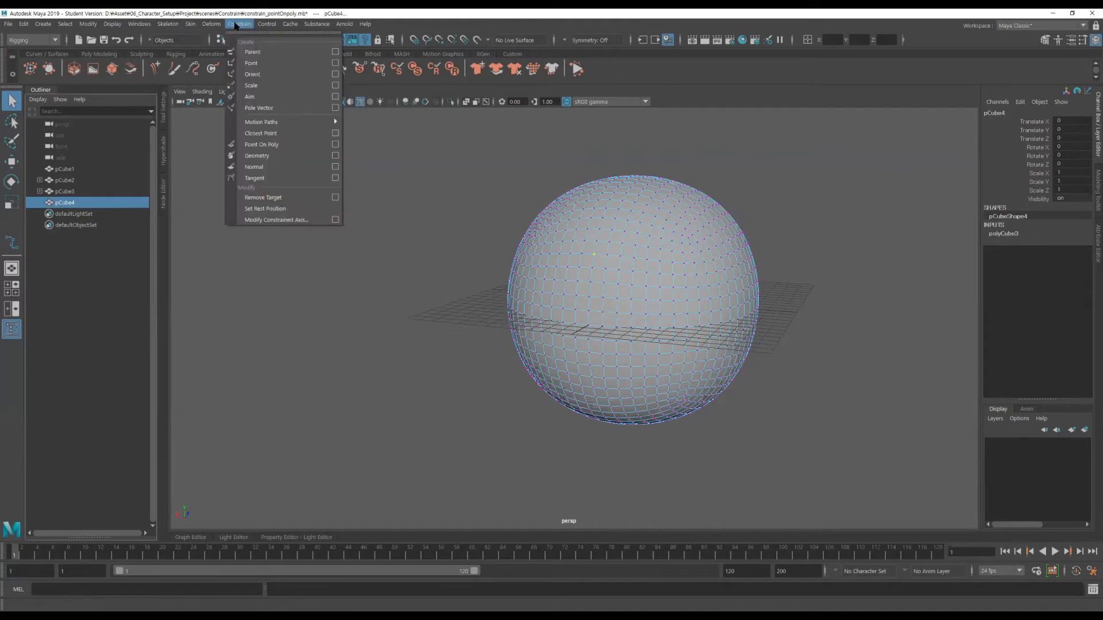
click(304, 150)
alt+drag(496, 298, 555, 288)
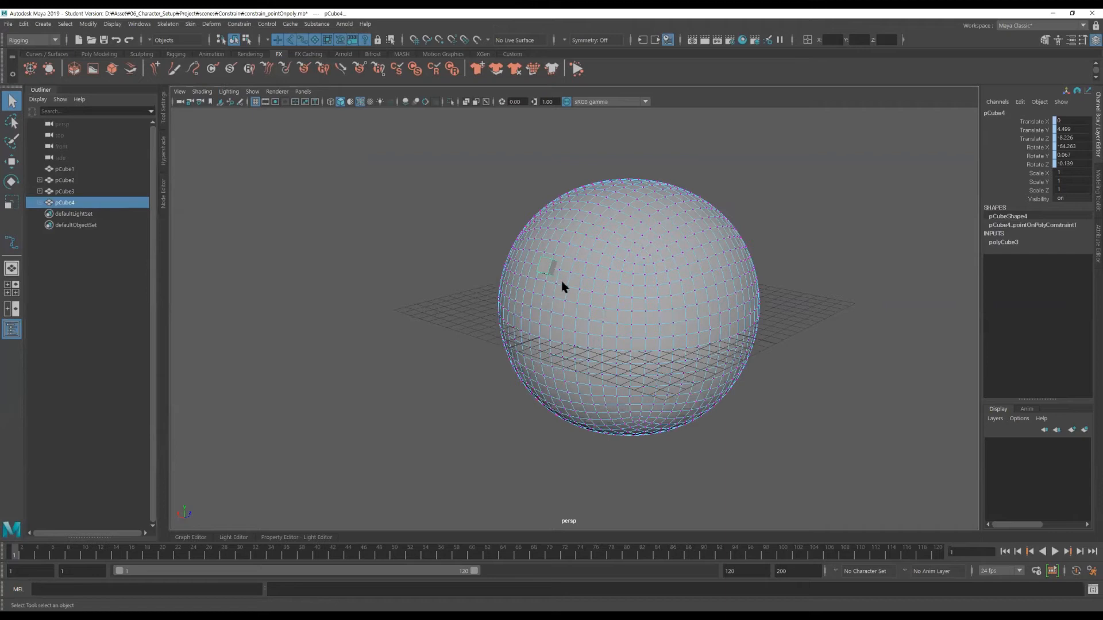
Step: Soft-select a sphere vertex beside the newly attached cube and pull the surrounding surface outward into a bulge
click(571, 274)
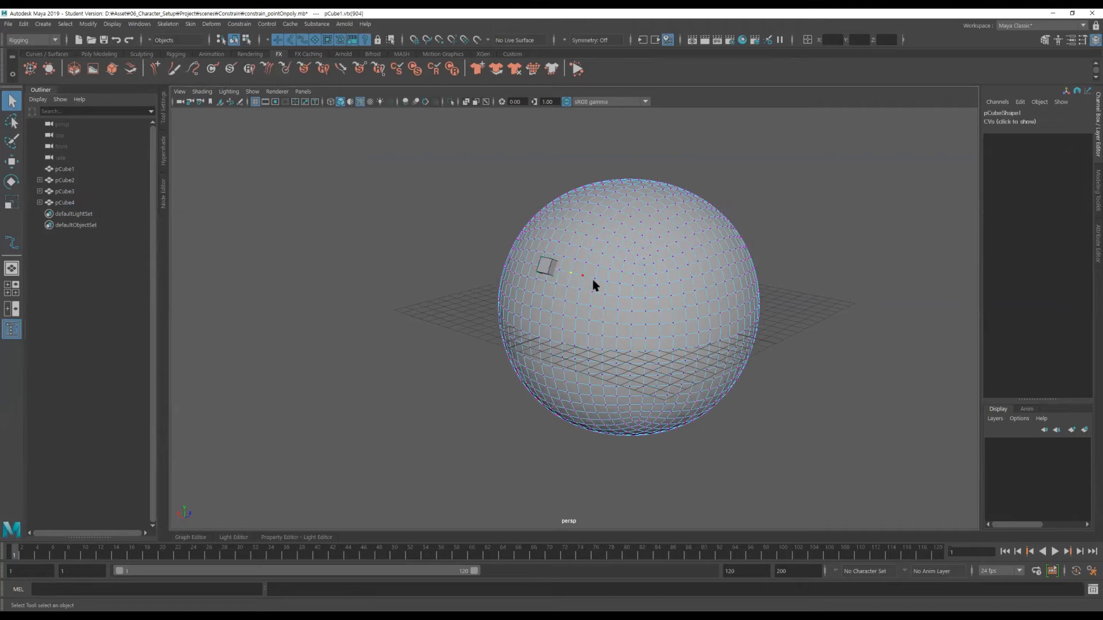
key(b)
key(w)
drag(580, 276, 660, 235)
drag(684, 217, 874, 334)
click(819, 303)
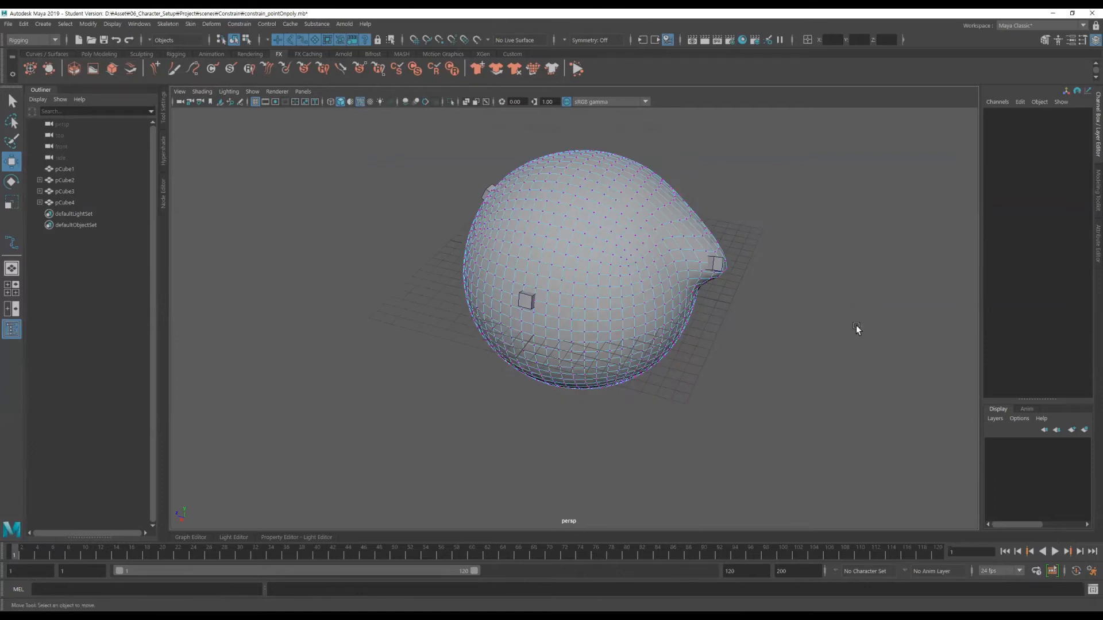
Step: Return to object selection and select the cube attached near the sphere's bulge
key(F8)
click(801, 346)
alt+drag(751, 365, 592, 331)
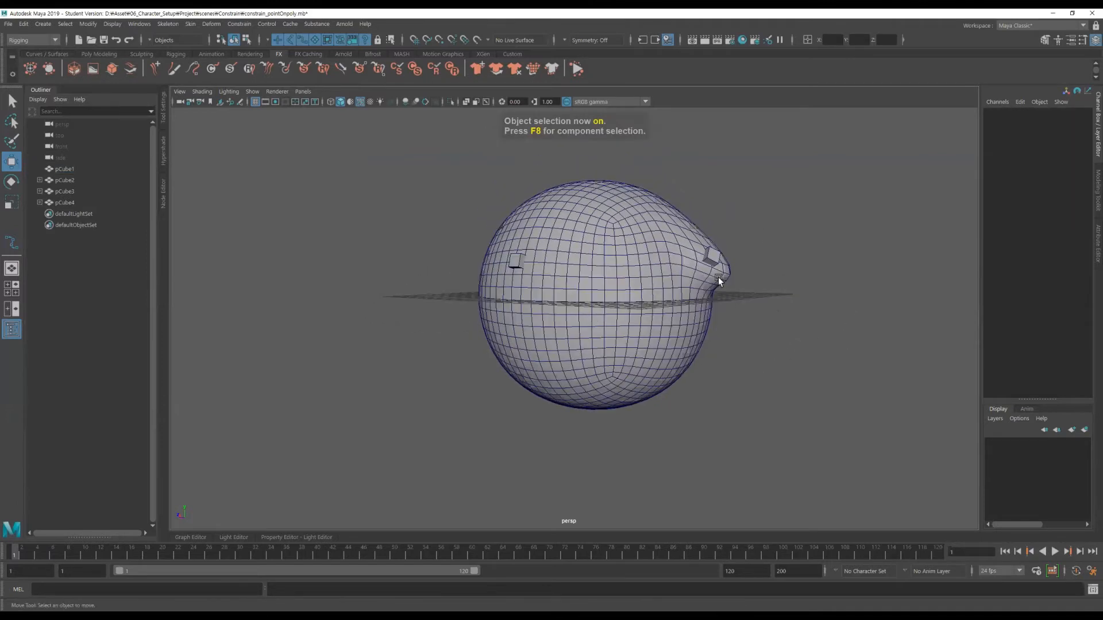
click(713, 257)
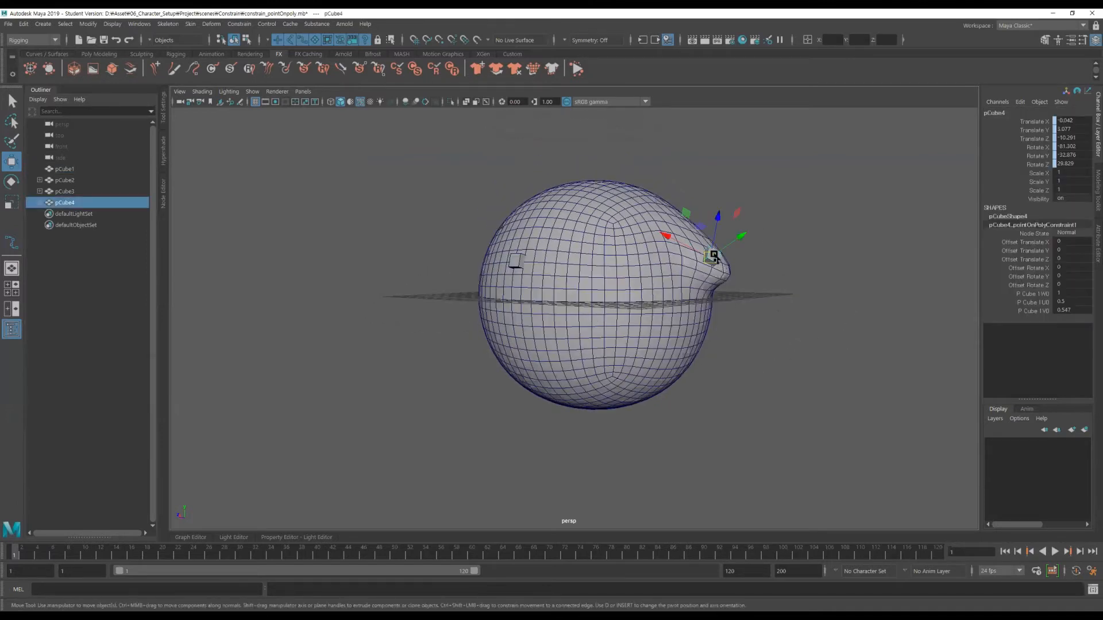
alt+drag(718, 302, 665, 322)
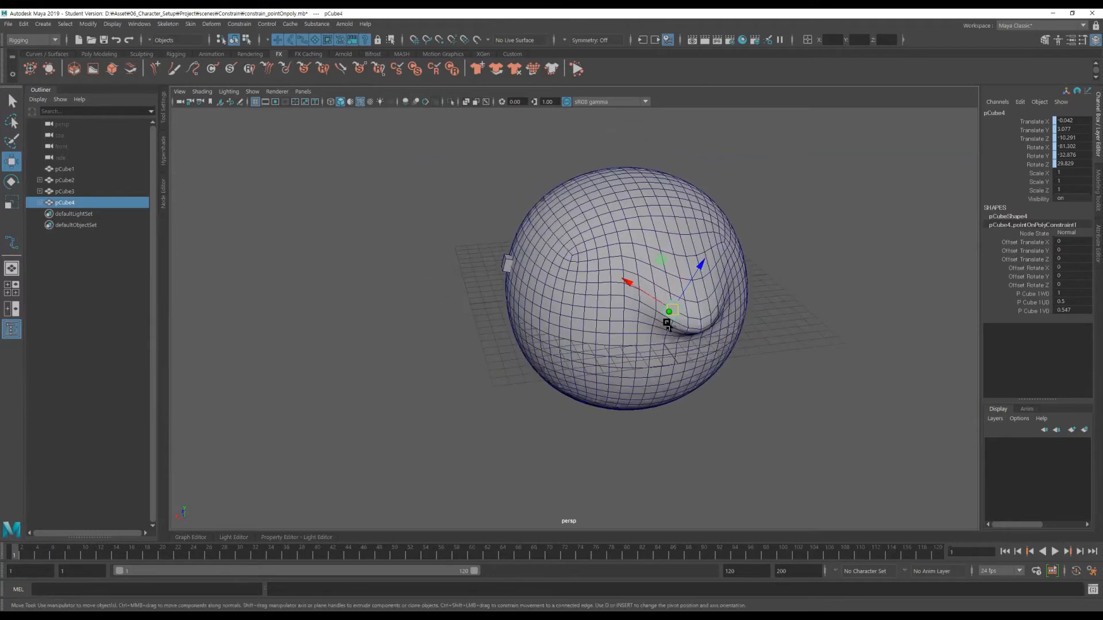
Step: Examine how the three constrained cubes sit on the deformed sphere from all sides and clear the selection
alt+right_drag(592, 308, 806, 288)
alt+drag(806, 287, 802, 198)
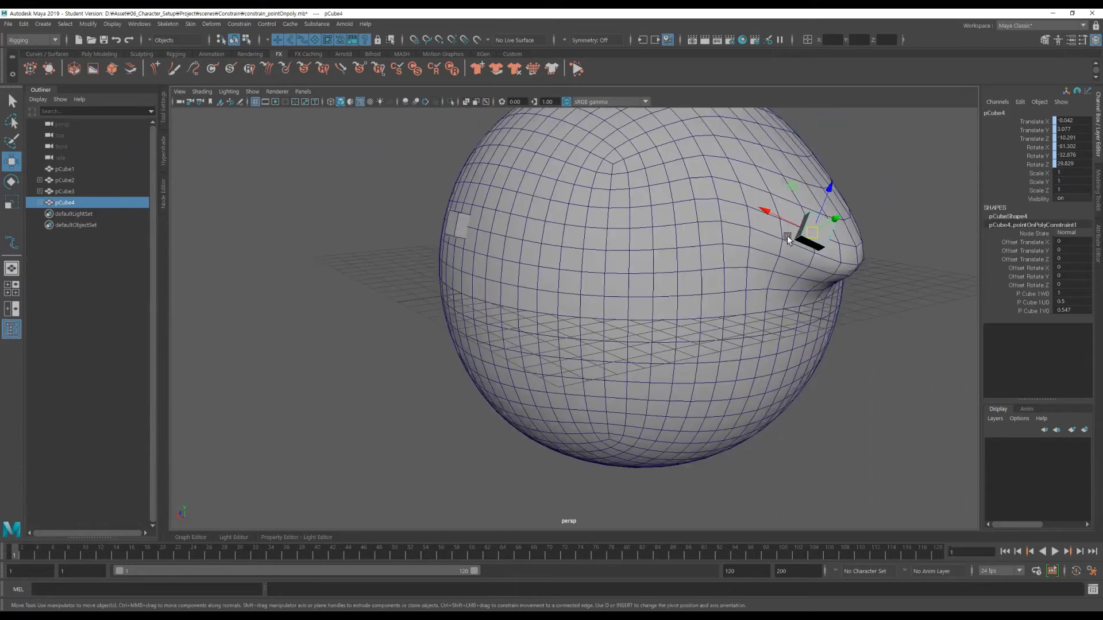
alt+drag(478, 284, 523, 297)
alt+drag(558, 246, 386, 187)
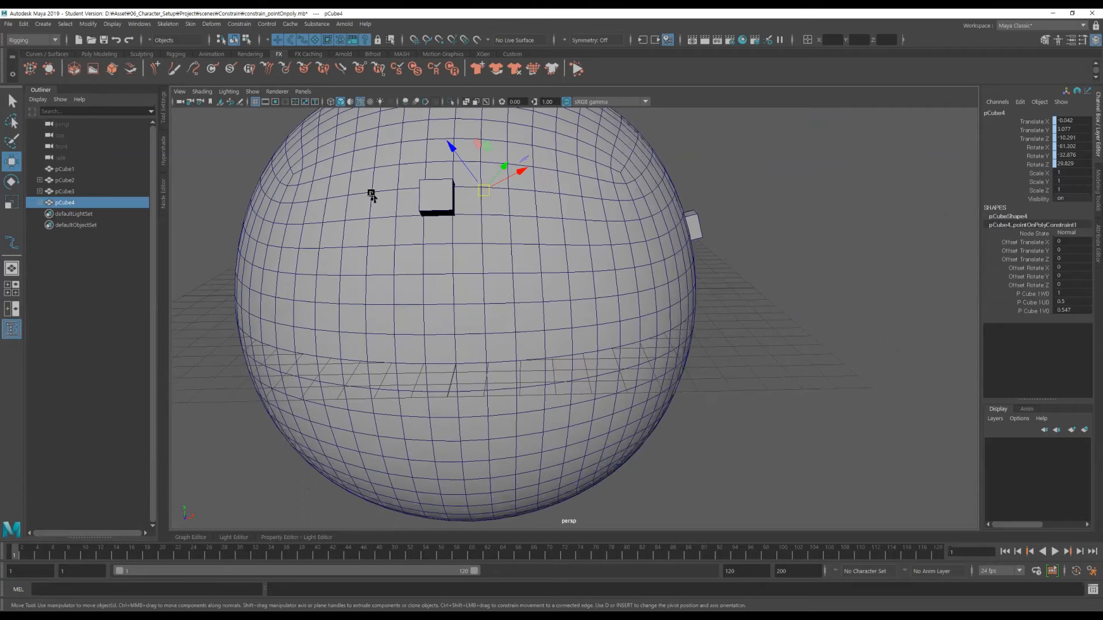
alt+right_drag(670, 312, 552, 287)
alt+drag(551, 287, 515, 309)
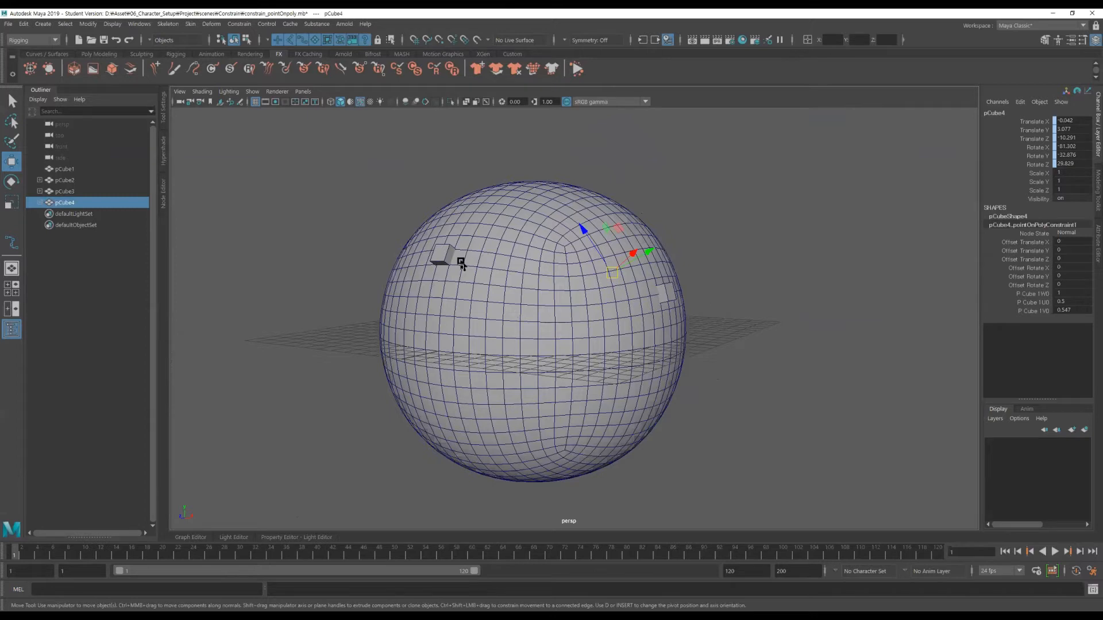
alt+drag(528, 294, 507, 339)
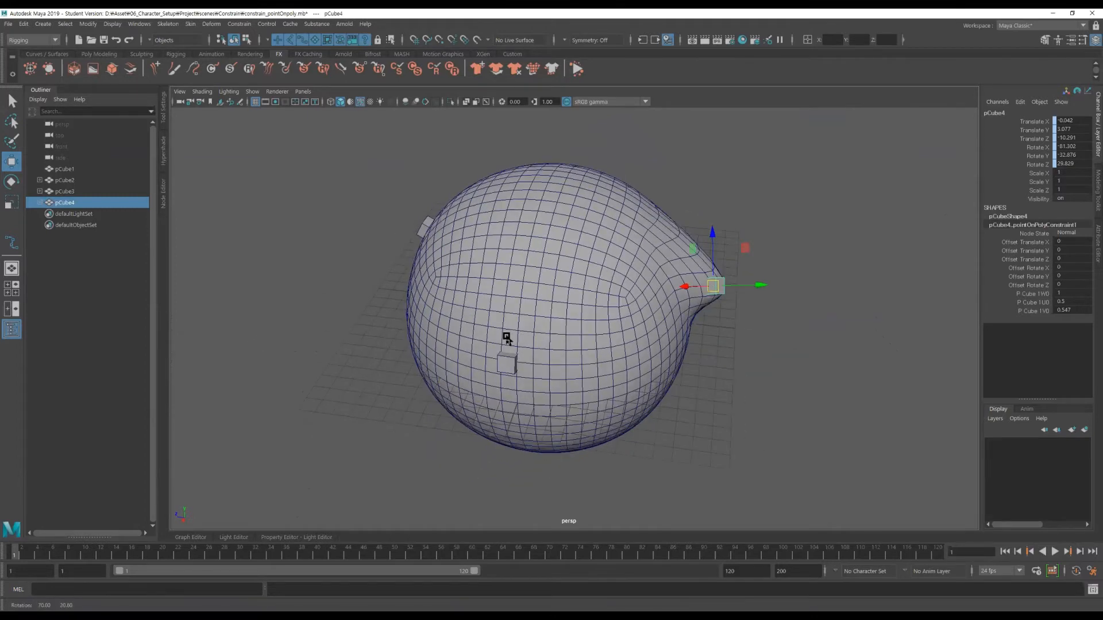
alt+drag(628, 298, 695, 343)
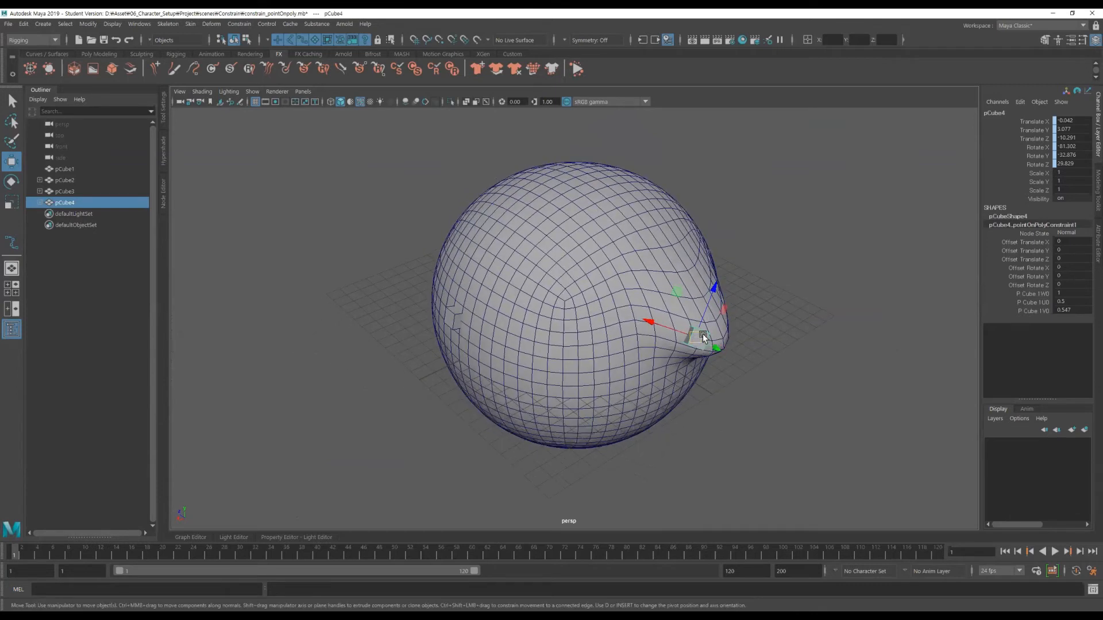
scroll(542, 311, down, 3)
alt+drag(428, 283, 540, 281)
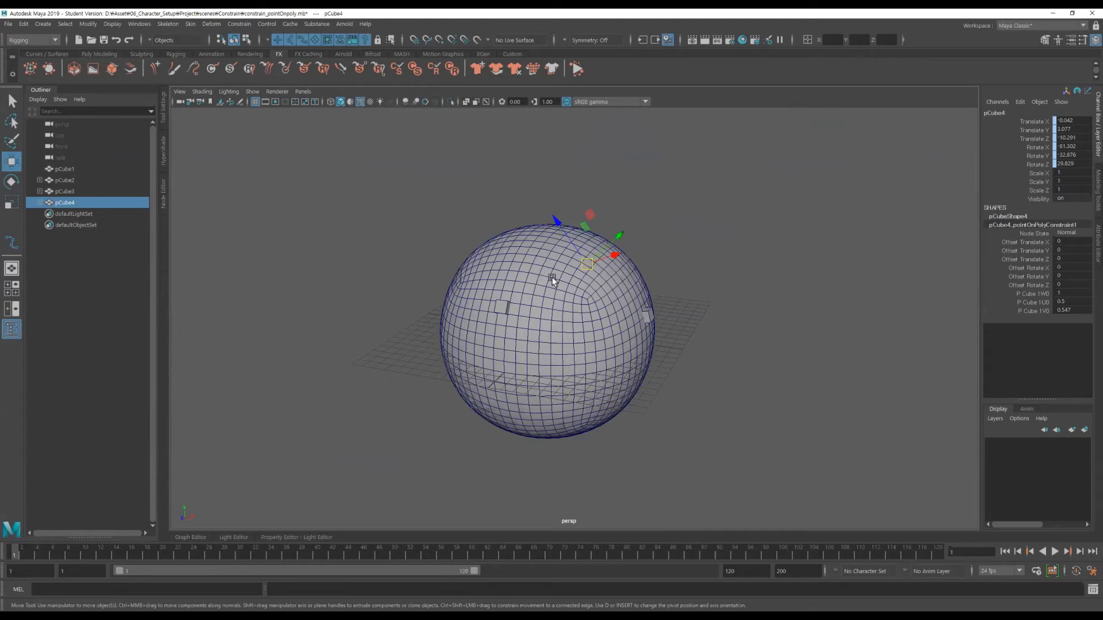
alt+drag(438, 332, 515, 312)
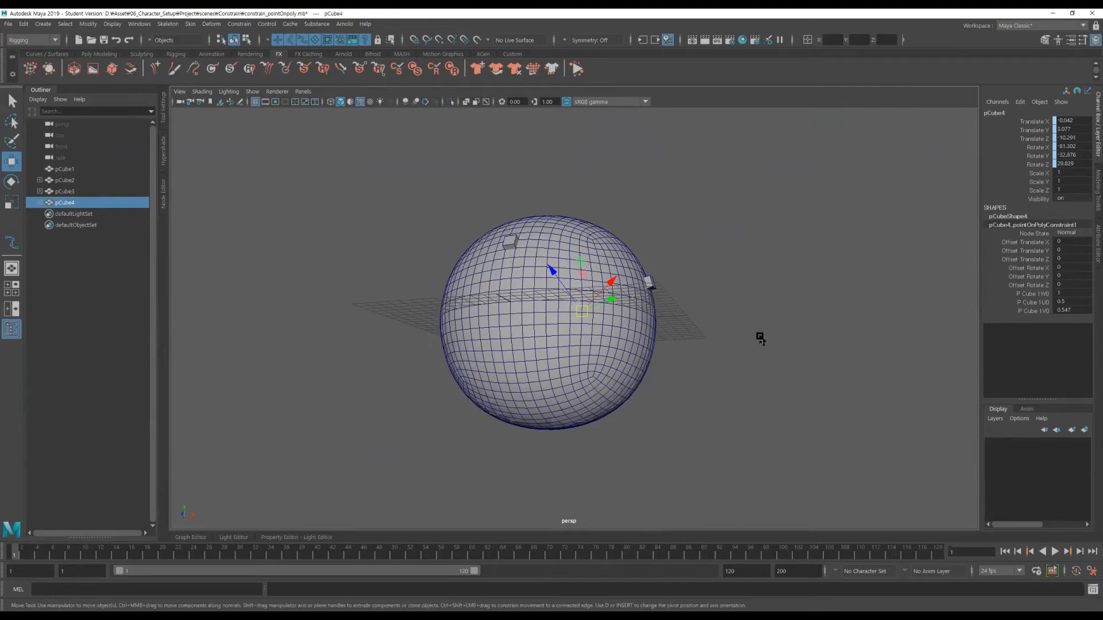
click(670, 344)
alt+drag(670, 344, 581, 353)
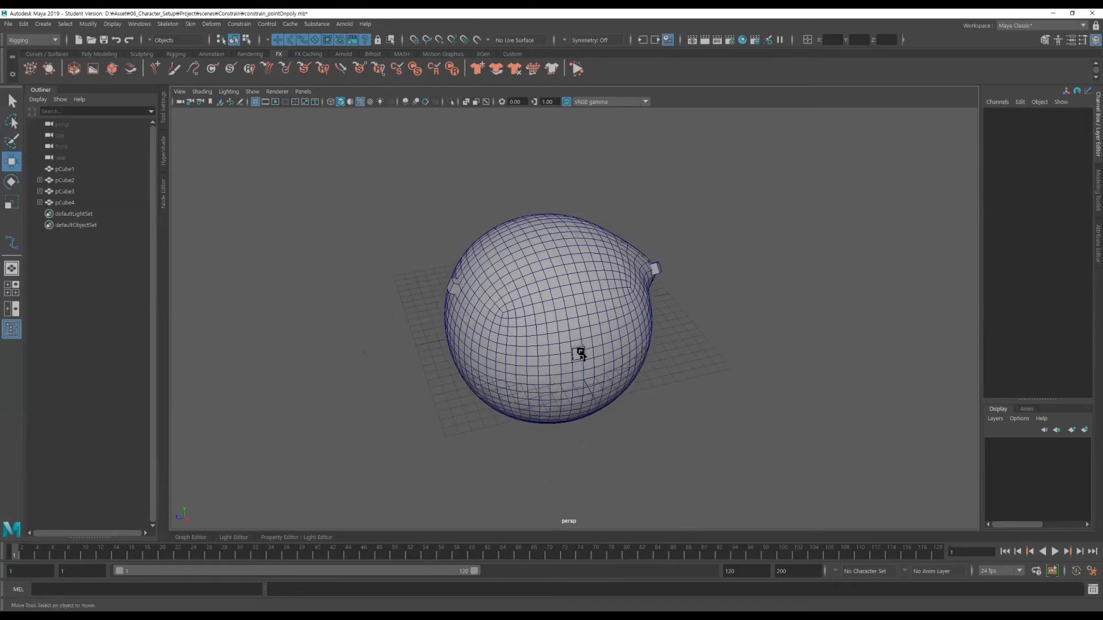
alt+drag(564, 393, 609, 340)
Step: Open the UV Editor for the sphere without the UV Toolkit and arrange it beside the model
click(583, 333)
key(q)
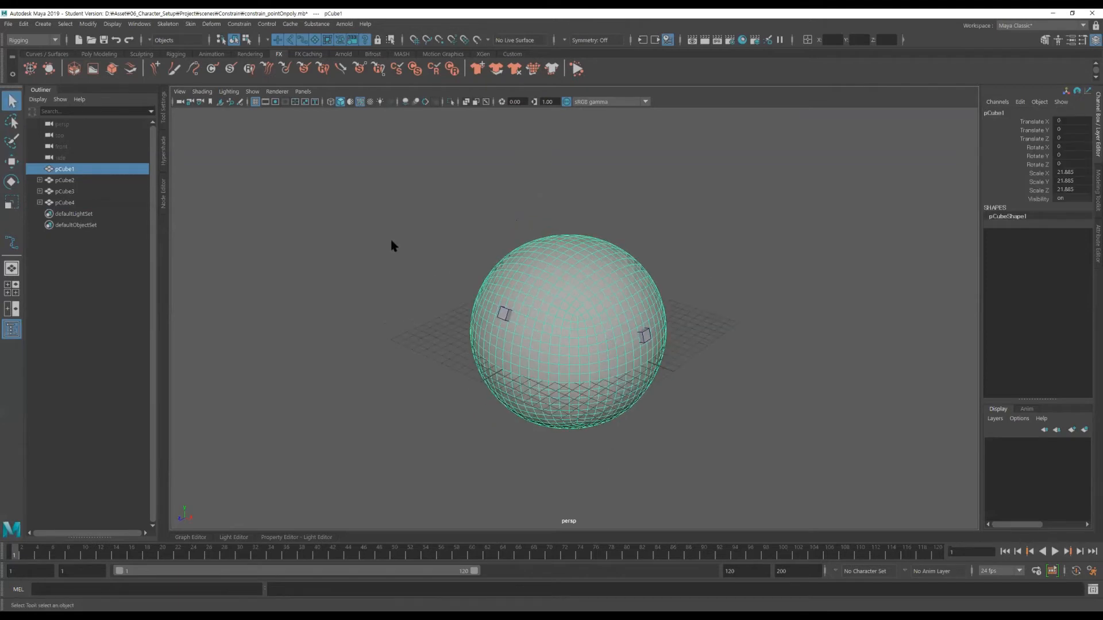
click(139, 24)
mouse_move(180, 75)
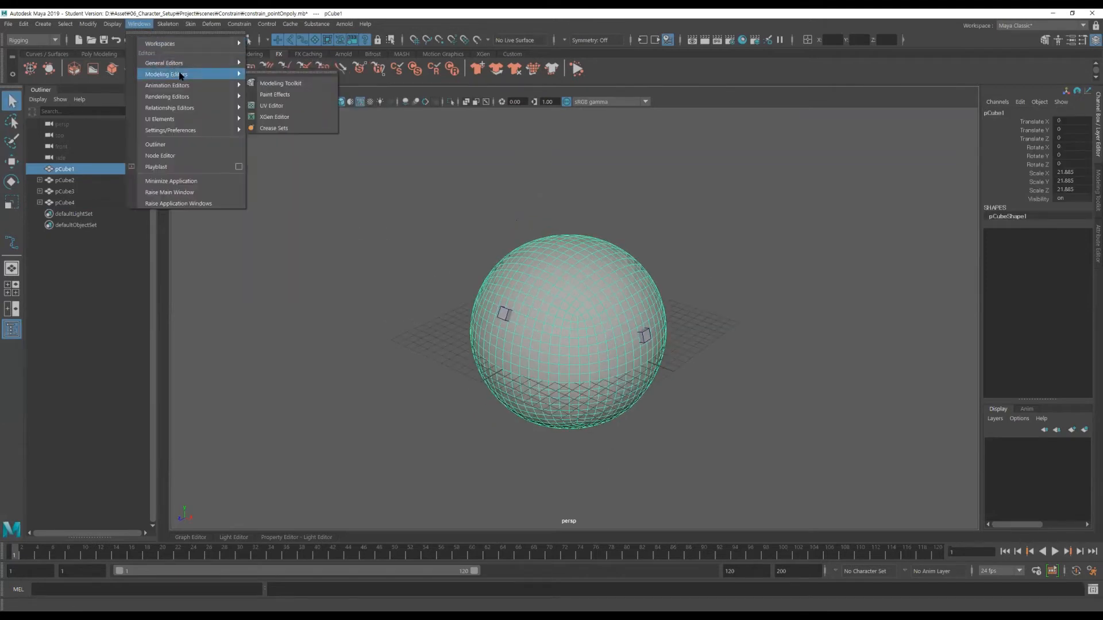
click(295, 107)
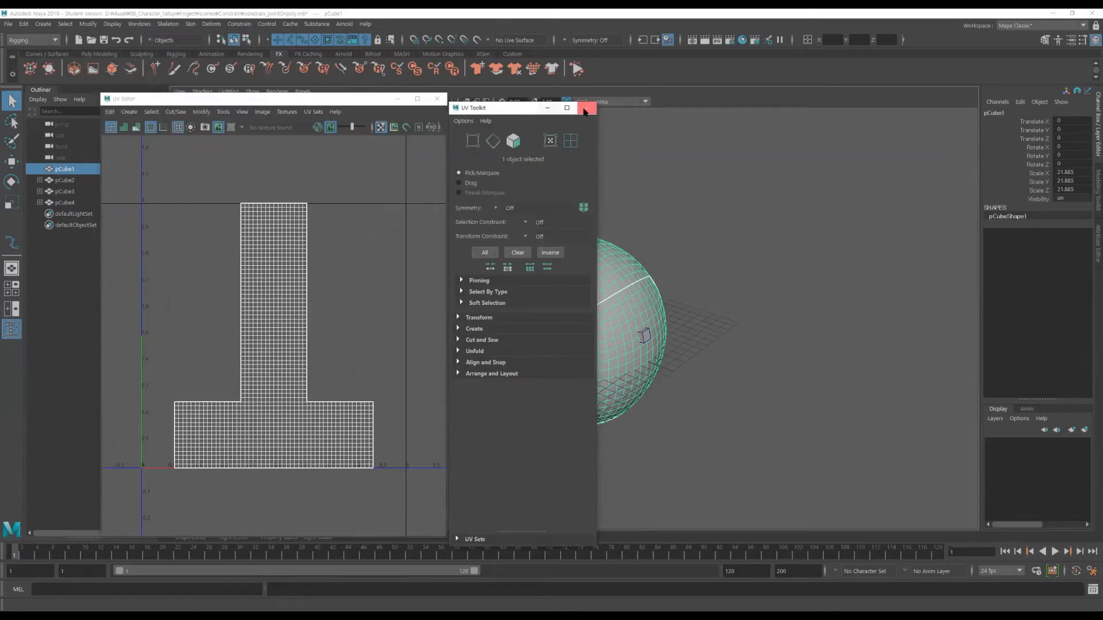
click(591, 108)
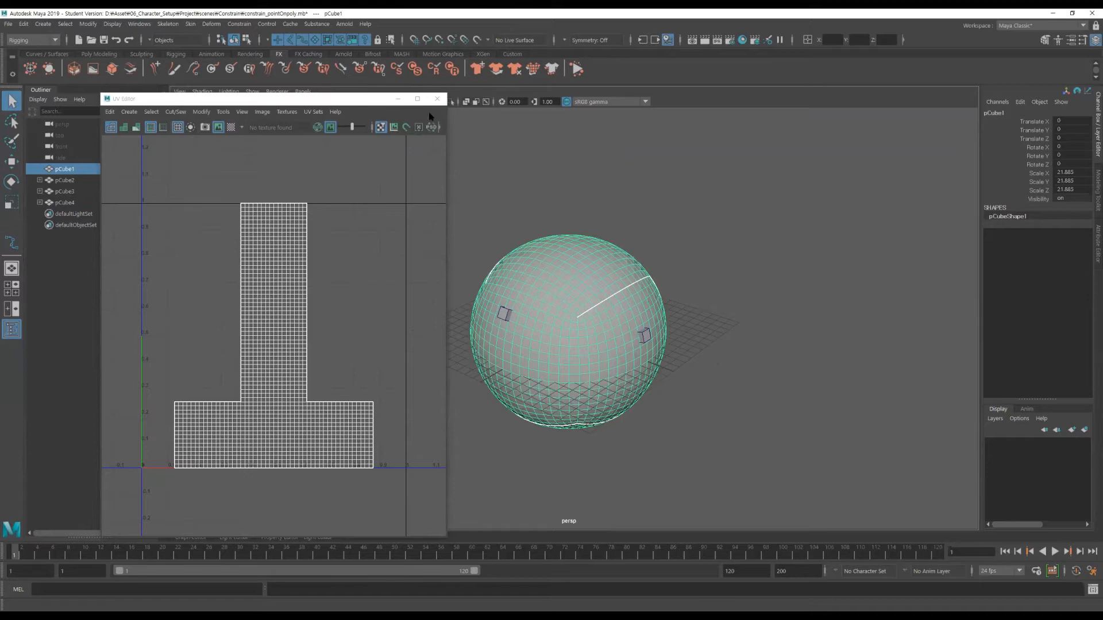
drag(333, 101, 429, 116)
alt+middle_drag(646, 257, 756, 245)
alt+drag(756, 245, 743, 227)
alt+middle_drag(768, 251, 738, 220)
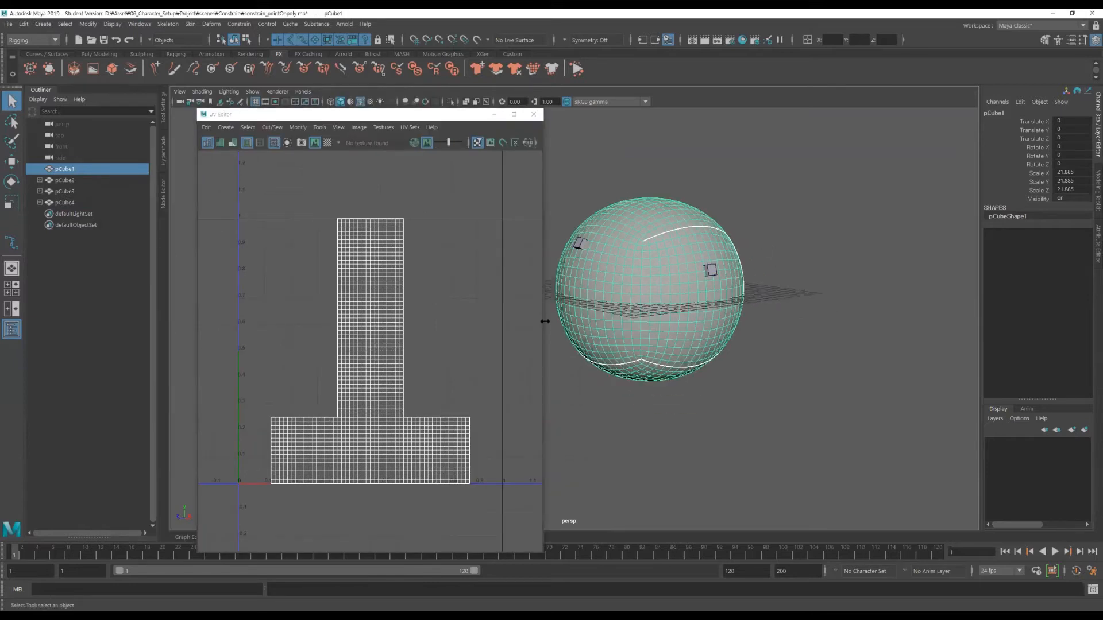
Step: Select all of the sphere's UVs and try shifting the whole shell in the negative U direction
mouse_move(379, 277)
right_down()
mouse_move(422, 277)
mouse_move(380, 289)
right_up()
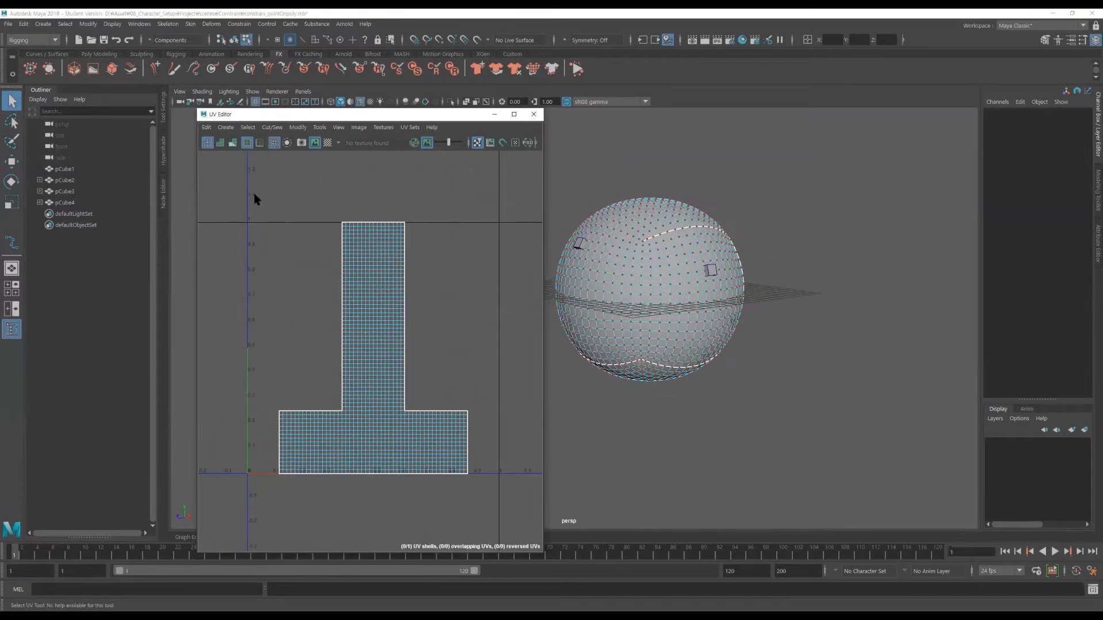
drag(251, 191, 501, 489)
key(w)
drag(463, 343, 358, 343)
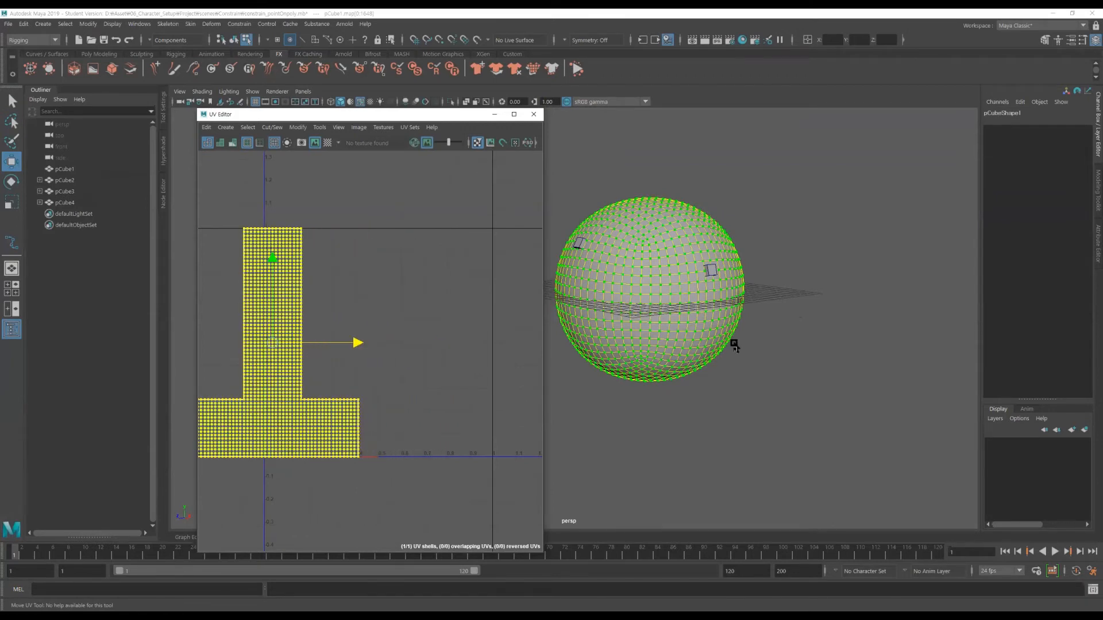
Step: Soft-select a vertex on the front of the sphere with the Rotate tool active
click(767, 352)
click(663, 312)
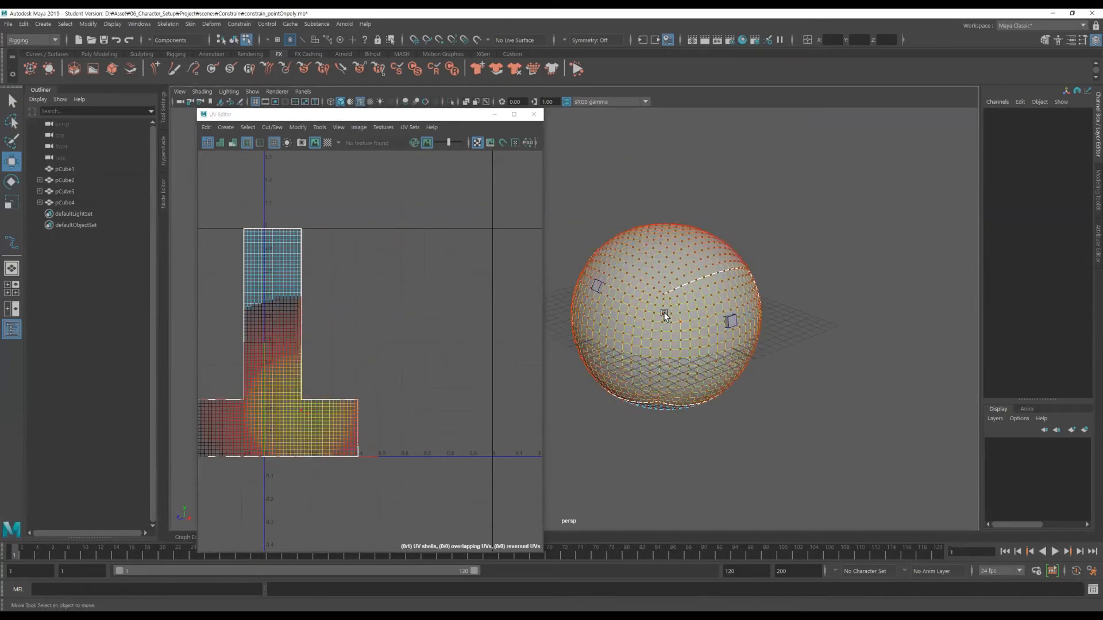
click(664, 313)
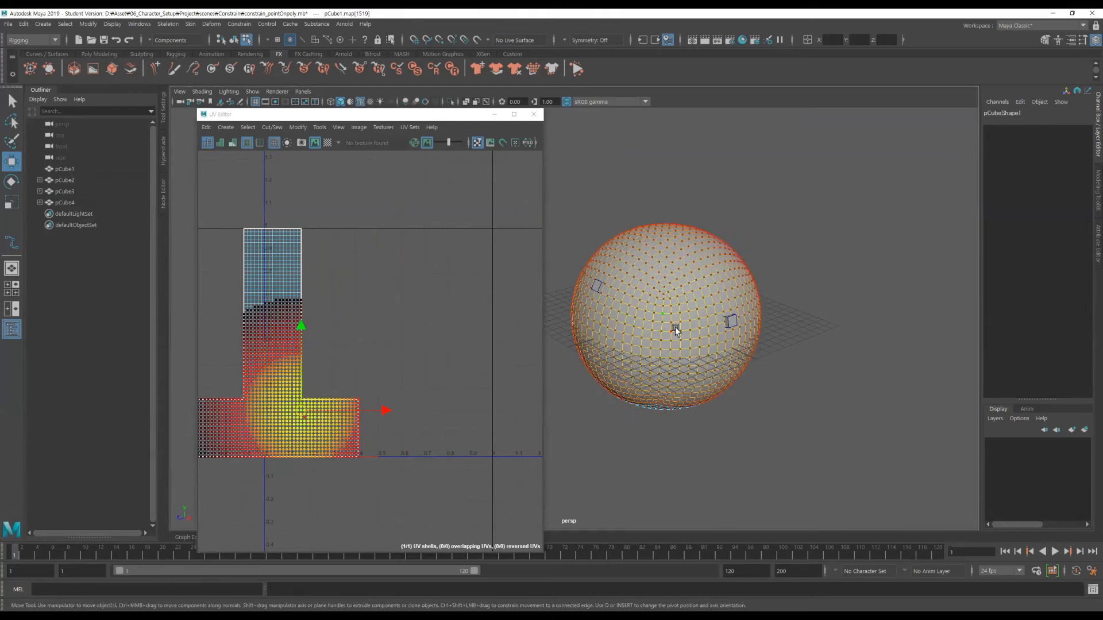
right_drag(670, 313, 618, 298)
click(665, 332)
key(e)
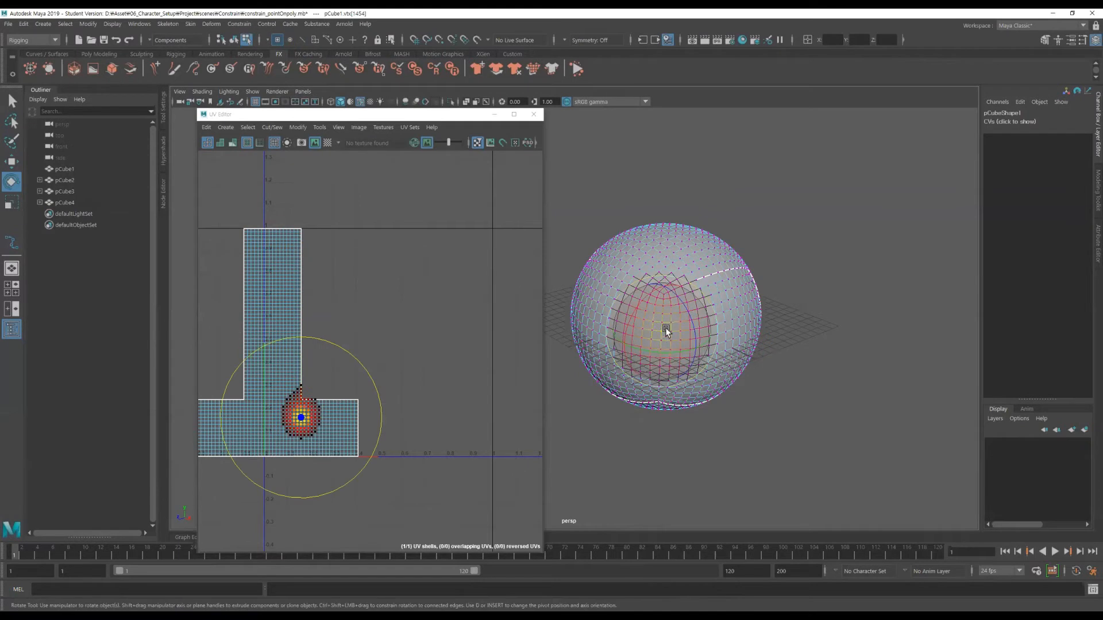
Step: Display the model in wireframe and check where the constrained cubes are located
alt+drag(736, 362, 400, 342)
key(4)
alt+middle_drag(747, 352, 817, 330)
Step: Undo the vertex selection and the UV shell move, and clear the selection
key(ctrl+z)
key(ctrl+z)
key(ctrl+z)
key(ctrl+z)
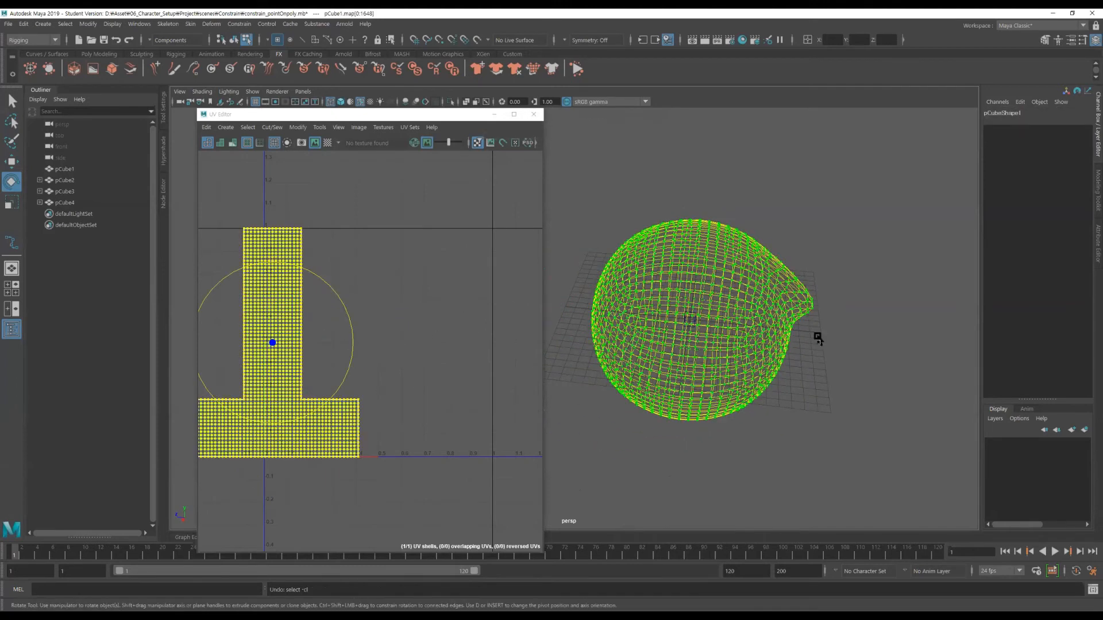
key(ctrl+z)
click(472, 299)
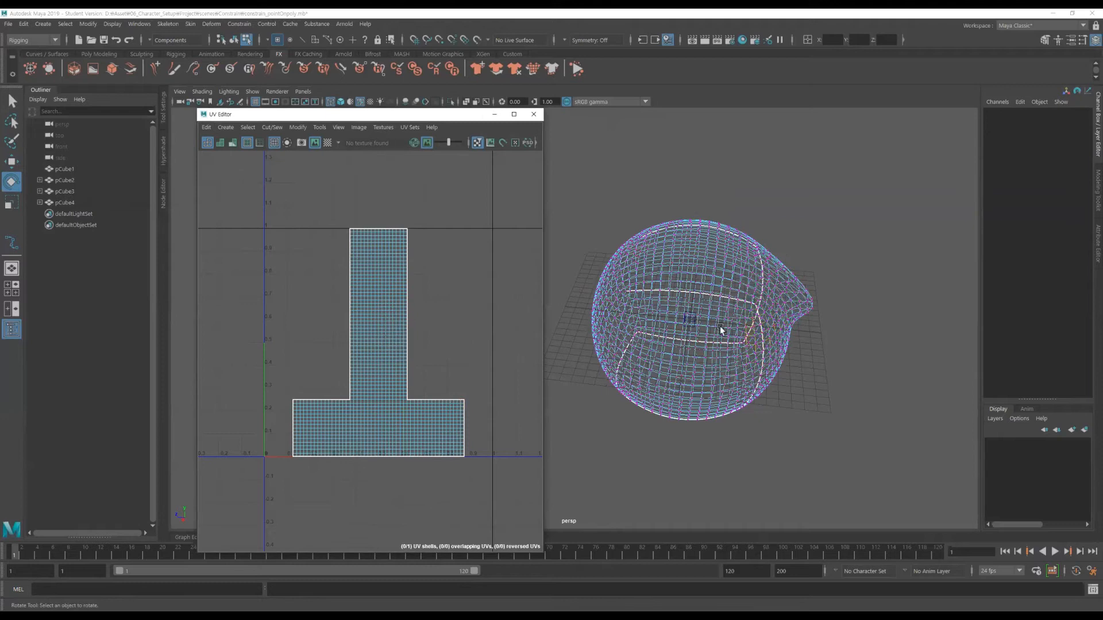
Step: Pick vertices on the sphere and check where each one sits in the UV layout
key(w)
alt+drag(719, 325, 804, 374)
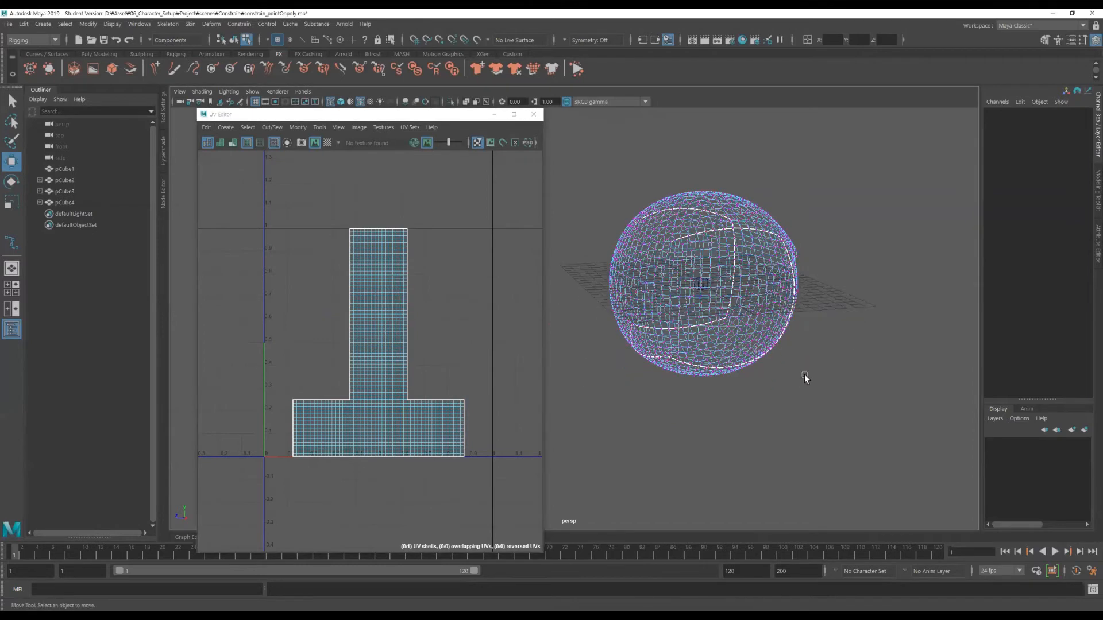
click(659, 281)
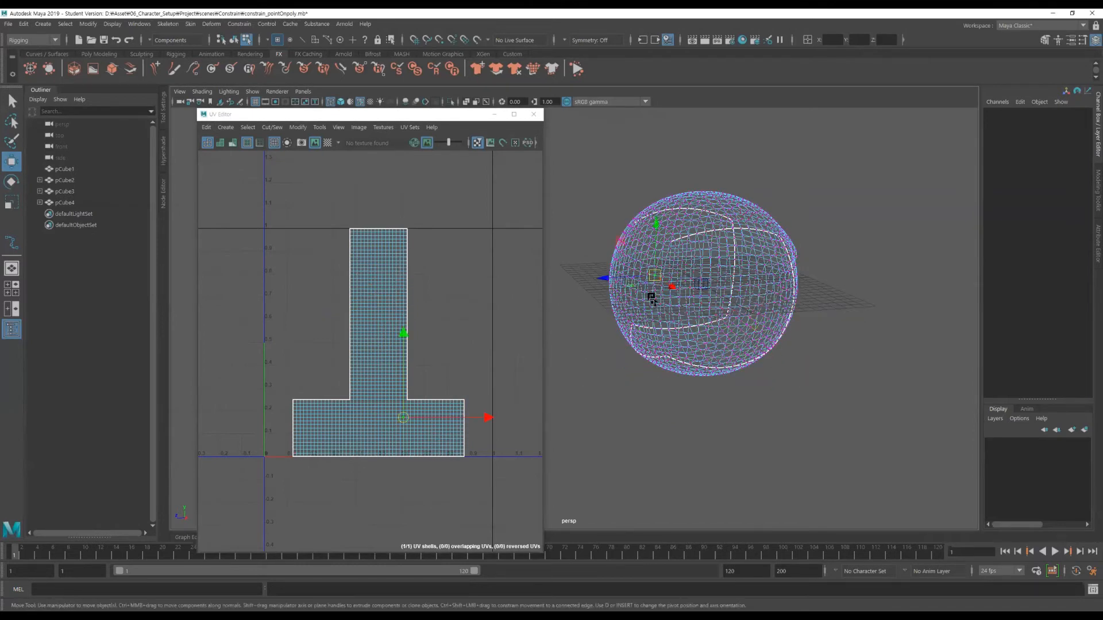
scroll(661, 282, up, 4)
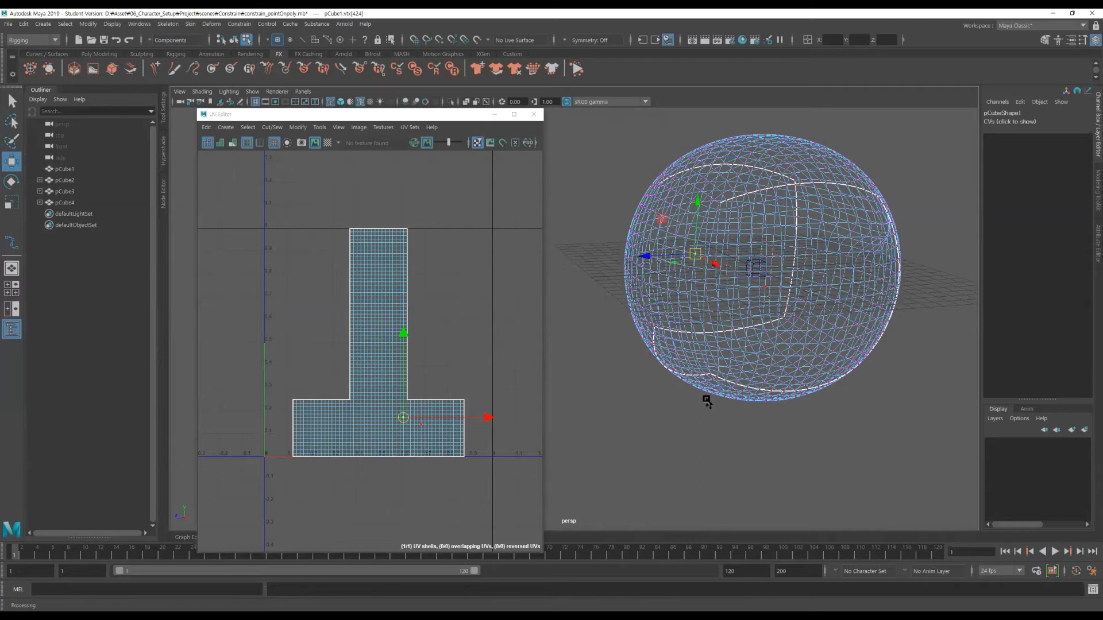
click(482, 421)
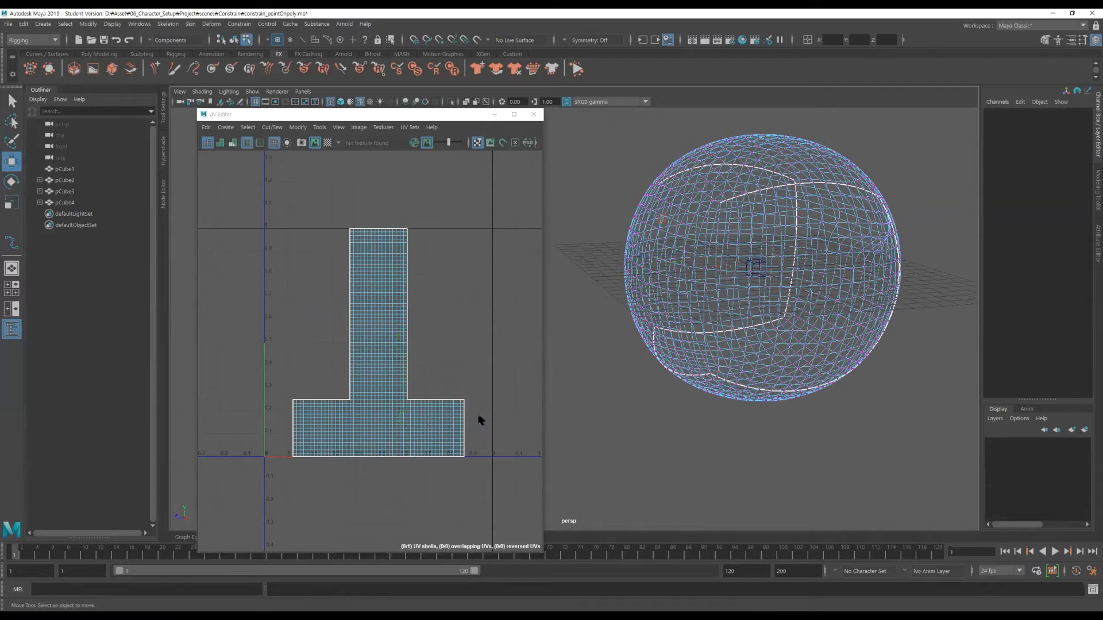
click(710, 243)
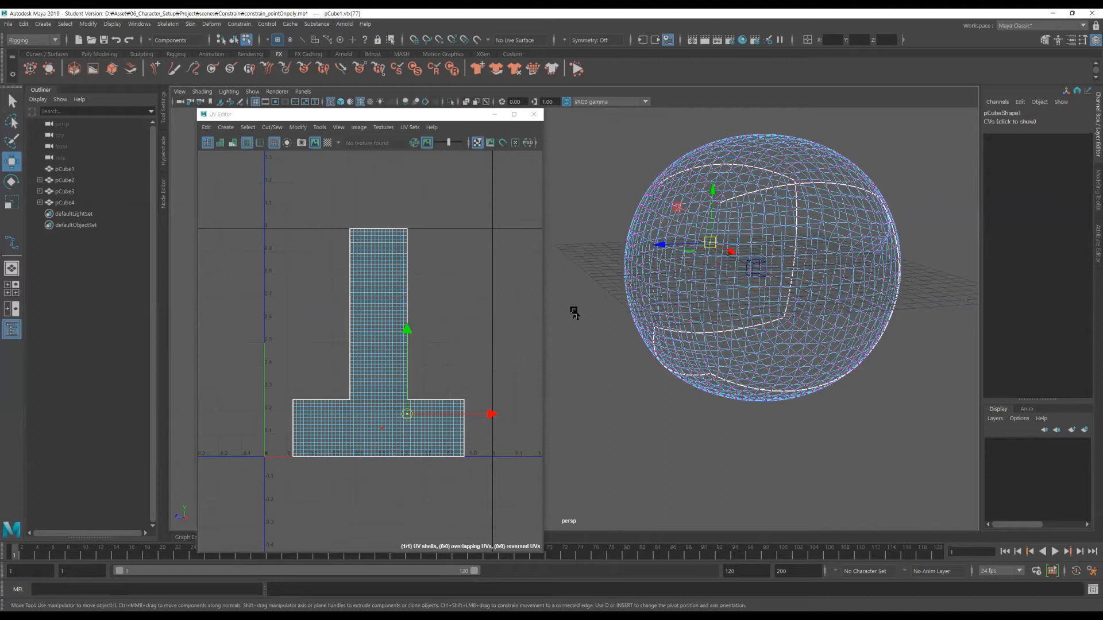
alt+drag(859, 319, 704, 340)
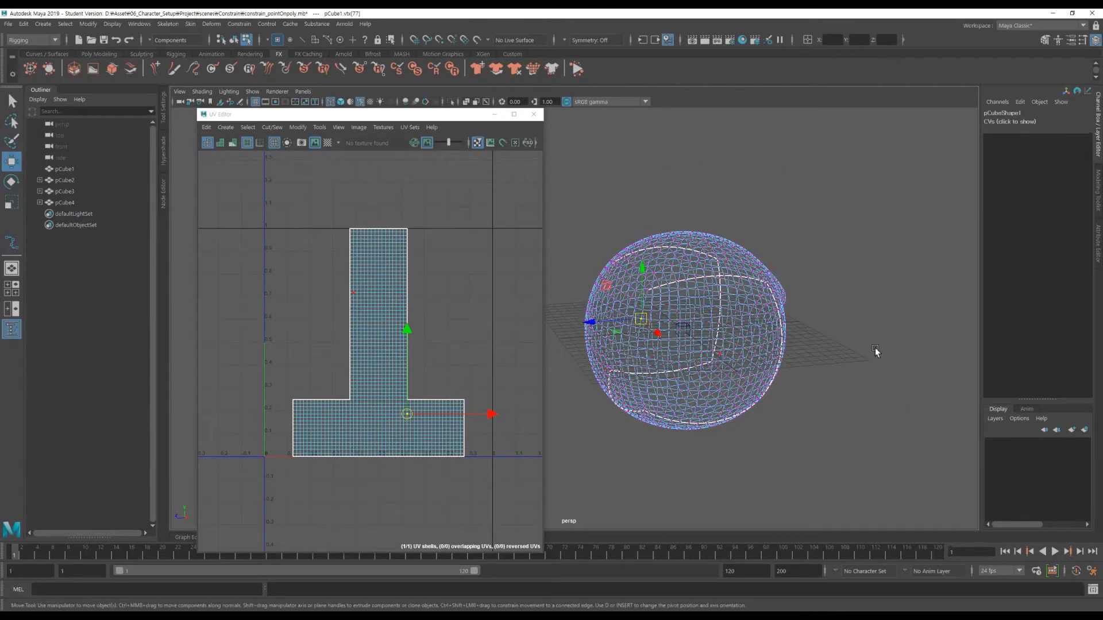
Step: Return to object mode with nothing selected and close the UV Editor
key(F8)
click(534, 114)
click(717, 292)
alt+drag(754, 332, 557, 311)
alt+middle_drag(662, 293, 683, 280)
alt+drag(682, 279, 649, 286)
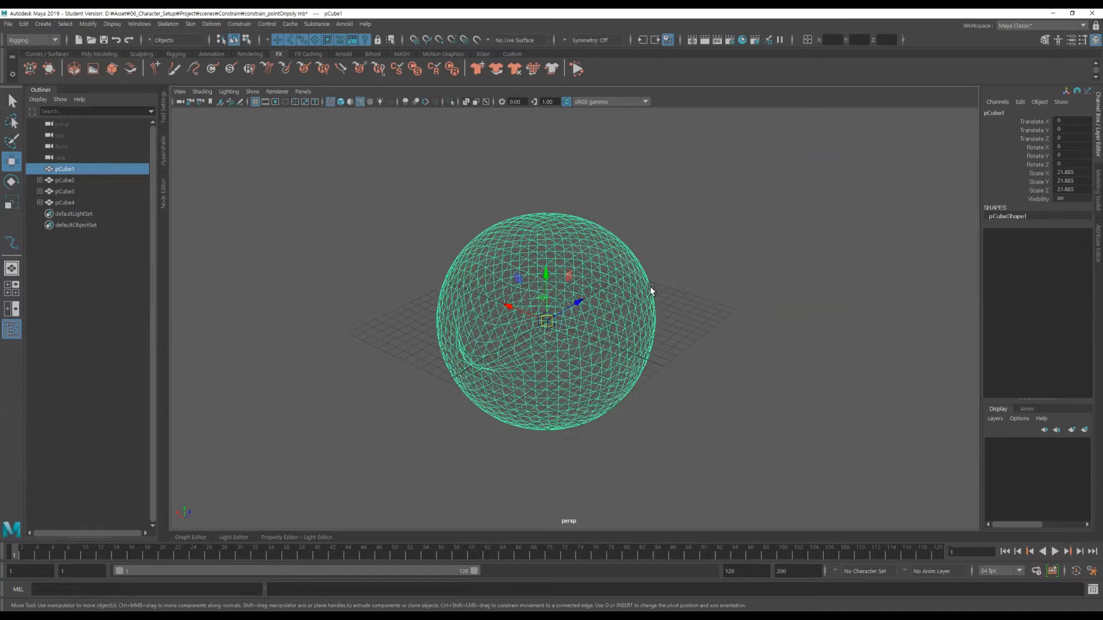
click(716, 287)
alt+middle_drag(716, 287, 751, 278)
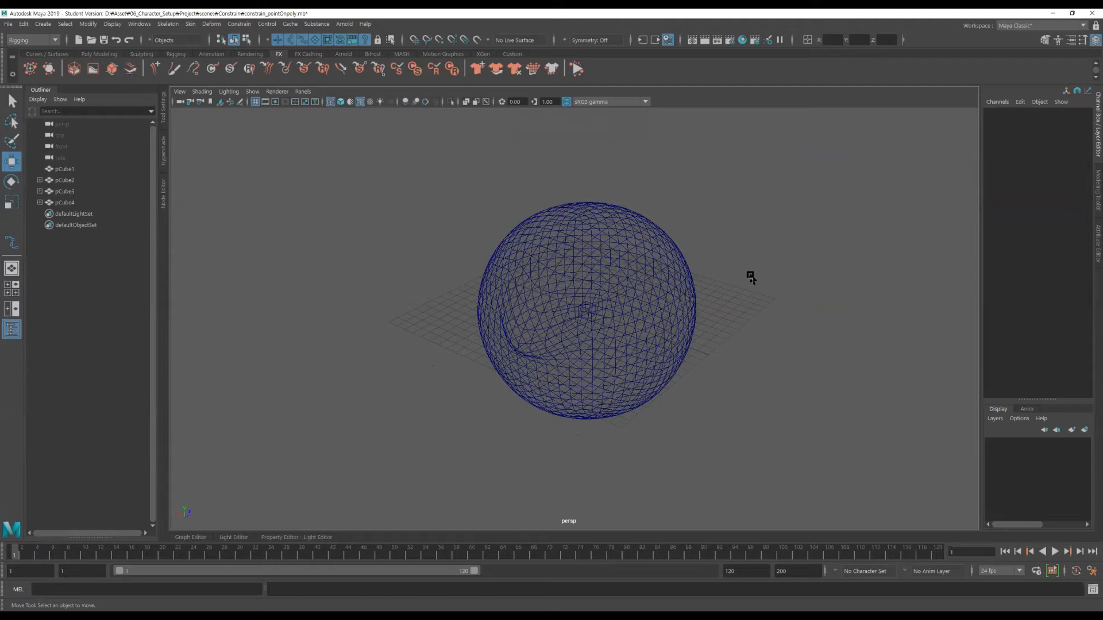
Step: Open the scene constrain_closestPoint_normal.mb without saving changes to the current scene
click(8, 23)
click(26, 56)
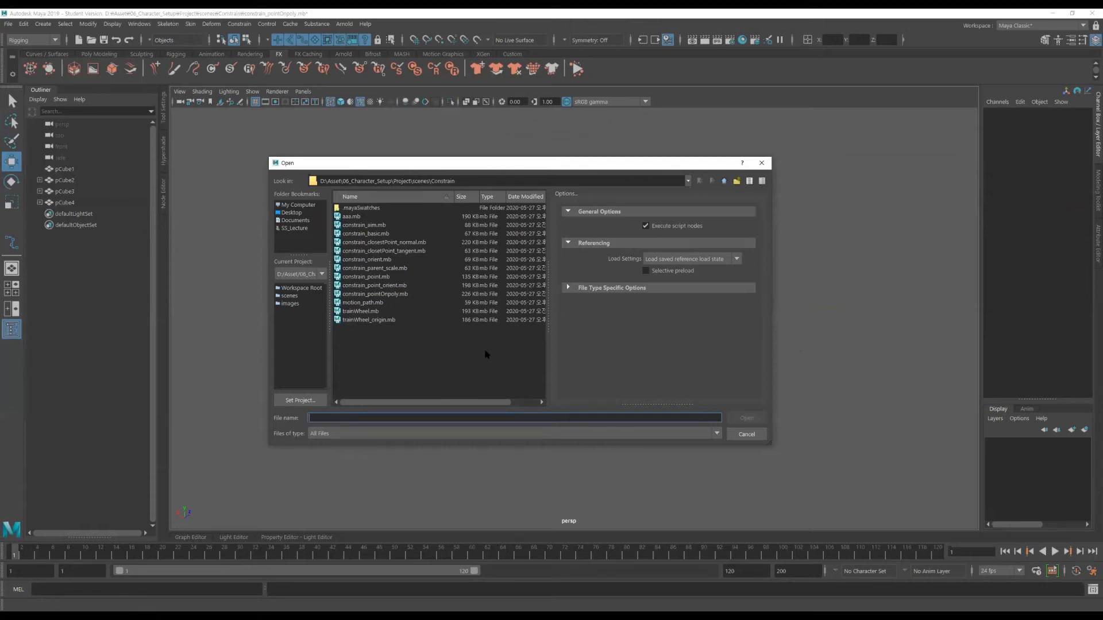
click(390, 244)
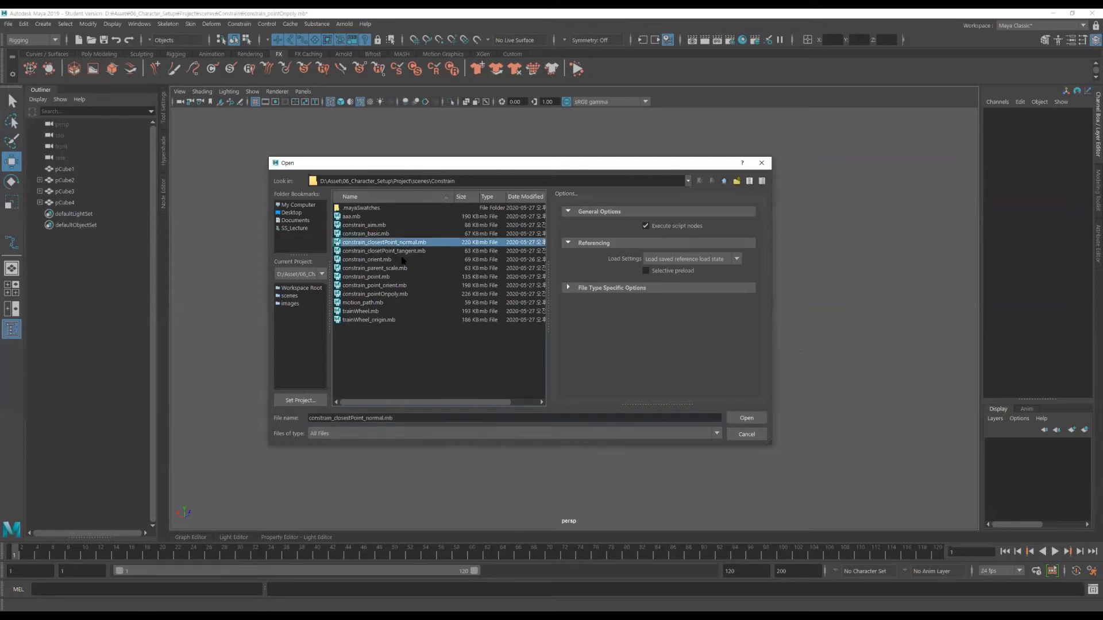
click(744, 421)
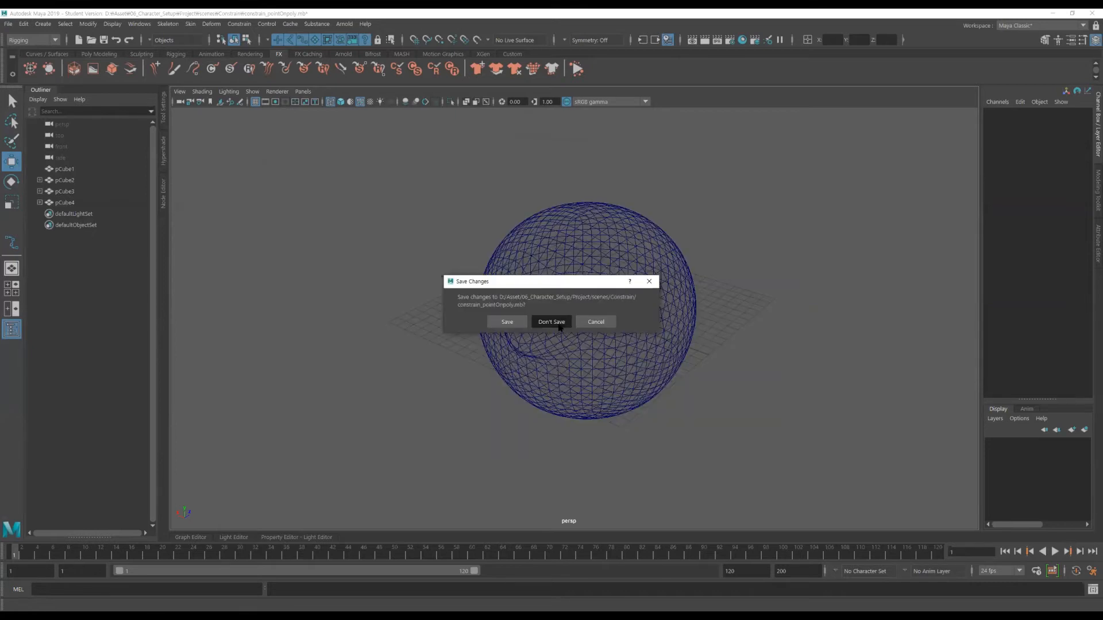
click(552, 322)
click(533, 329)
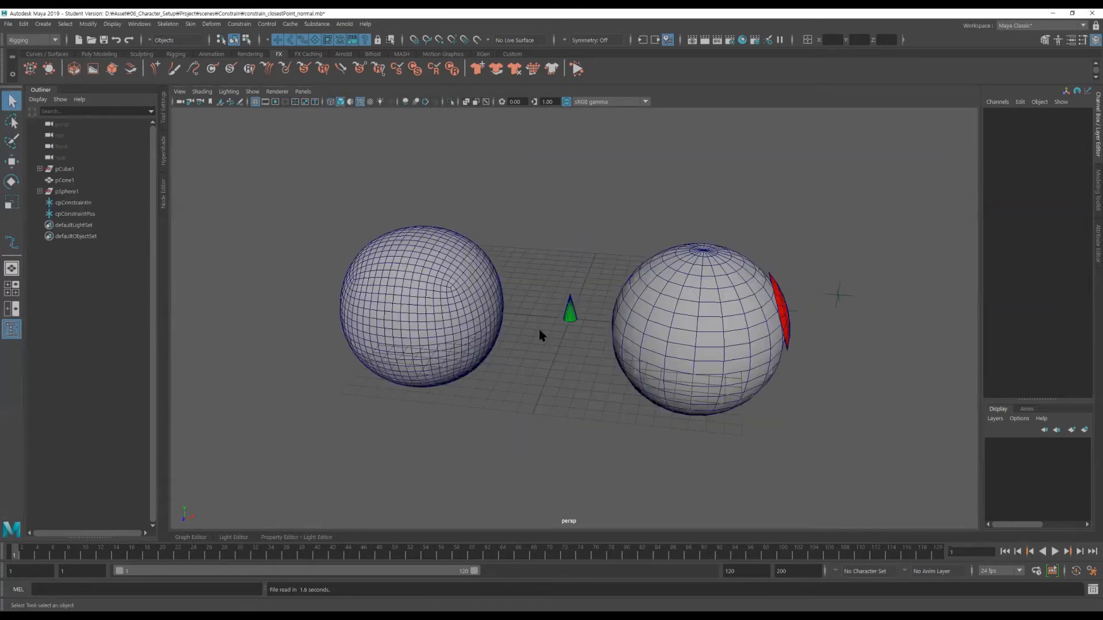
Step: Examine the two spheres, the green cone and the red disc in the scene, and find the Closest Point constraint command
alt+drag(791, 384, 583, 379)
alt+right_drag(648, 379, 551, 381)
alt+middle_drag(561, 372, 564, 384)
alt+right_drag(566, 383, 705, 366)
alt+drag(591, 355, 633, 323)
alt+middle_drag(626, 337, 717, 311)
scroll(316, 192, up, 3)
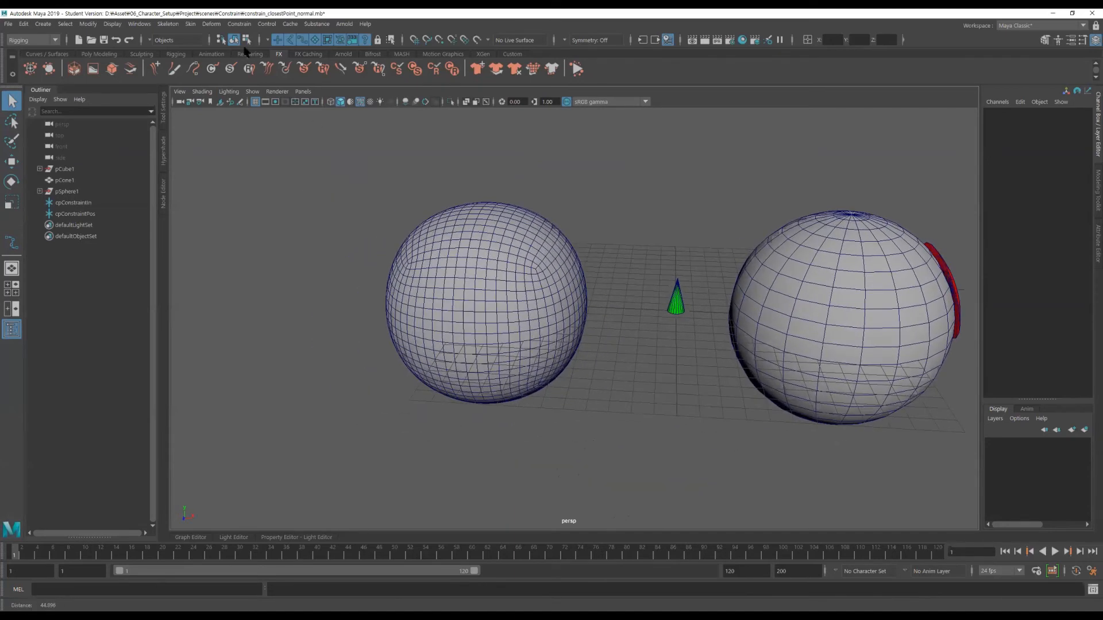
click(239, 24)
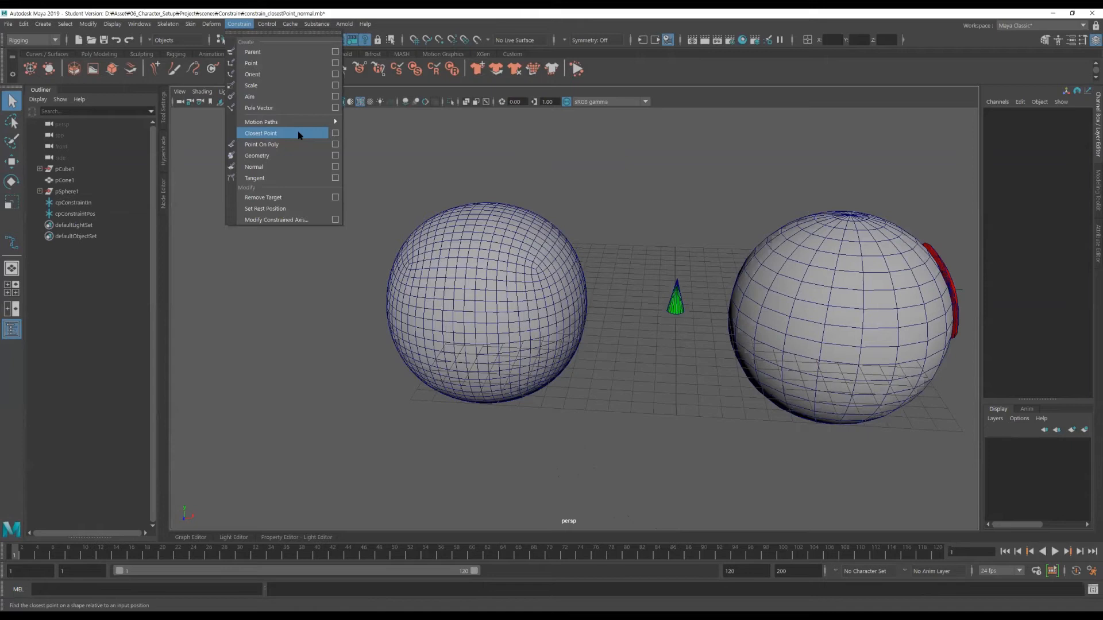
click(694, 356)
scroll(724, 366, down, 1)
alt+middle_drag(663, 362, 488, 354)
alt+drag(754, 331, 715, 347)
Step: Move the cpConstraintIn locator beside the red disc to test how the disc follows it over the sphere
click(771, 297)
alt+drag(784, 317, 722, 328)
key(w)
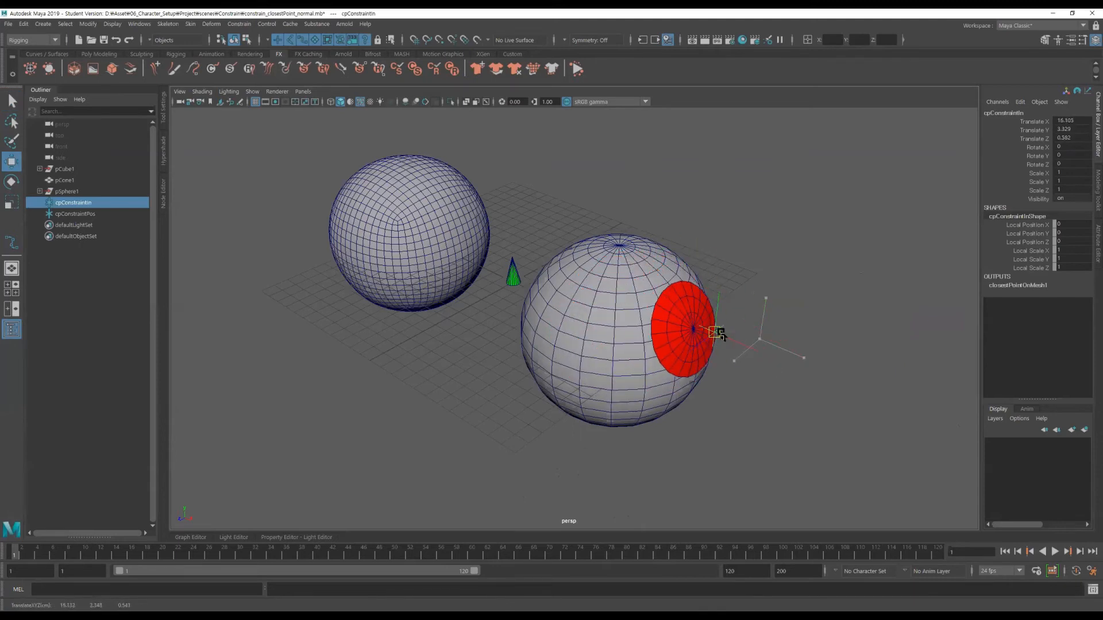
scroll(690, 339, up, 3)
alt+right_drag(660, 351, 693, 342)
alt+drag(692, 342, 724, 325)
alt+drag(795, 244, 803, 226)
Step: Select the cpConstraintPos locator at the red disc's center on the sphere
click(803, 225)
alt+middle_drag(843, 282, 772, 330)
alt+middle_drag(807, 229, 800, 231)
click(796, 241)
click(726, 289)
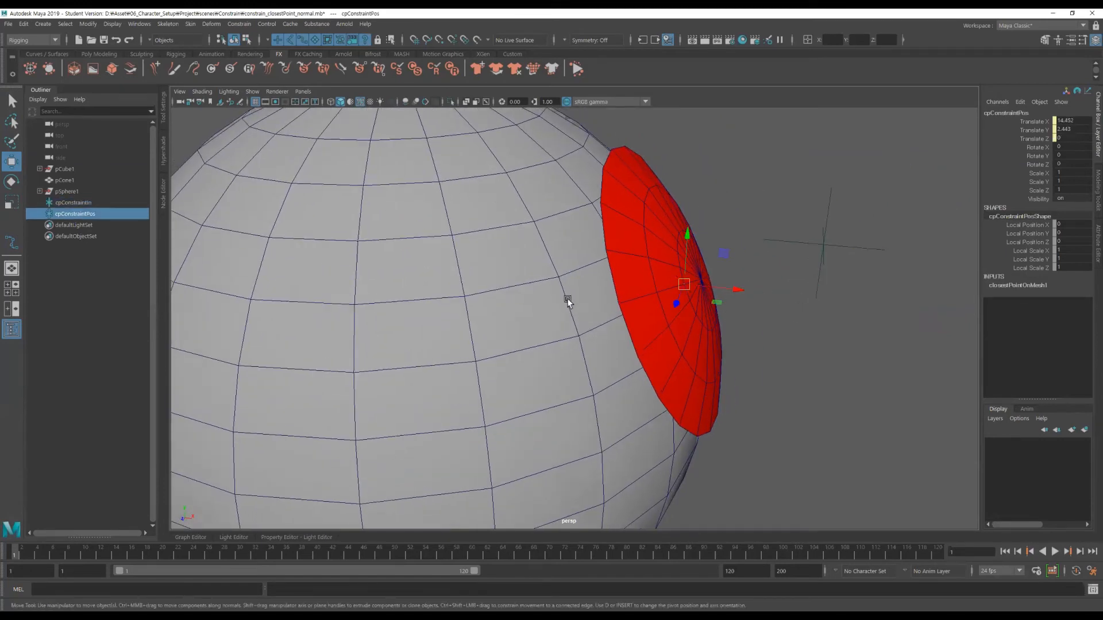
Step: Move the cpConstraintIn locator around the sphere to slide the red disc across its surface
click(820, 231)
alt+drag(795, 327, 470, 326)
drag(442, 429, 333, 325)
alt+middle_drag(495, 360, 578, 438)
alt+drag(566, 439, 730, 262)
drag(717, 225, 705, 361)
Step: Select cpConstraintPos and the red disc in turn to inspect the disc's point and normal constraints
click(686, 314)
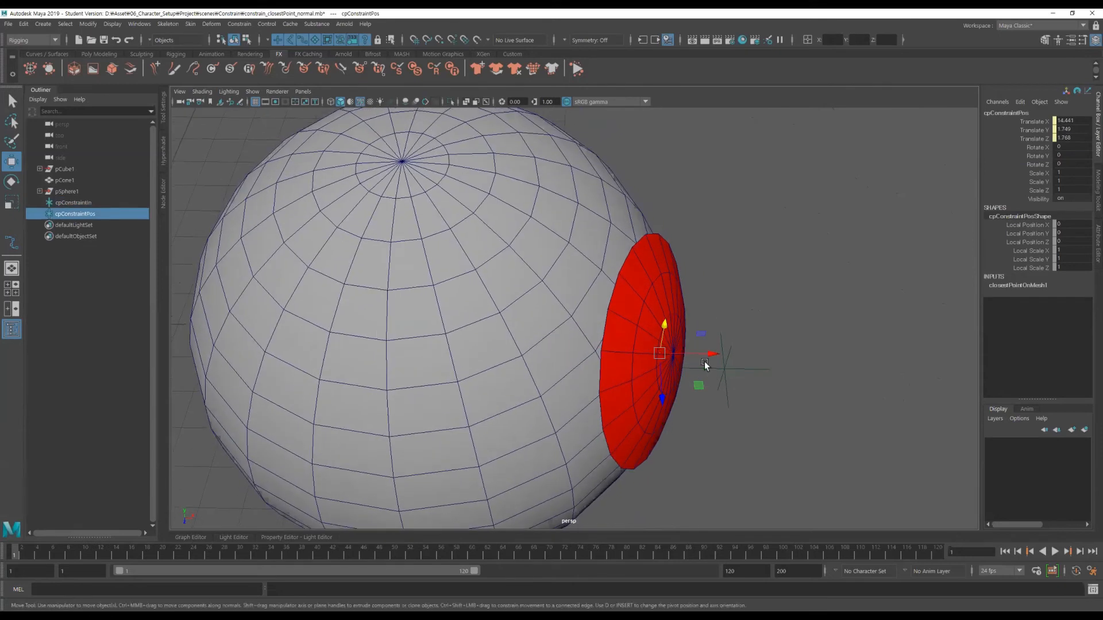
click(722, 325)
click(698, 353)
click(661, 275)
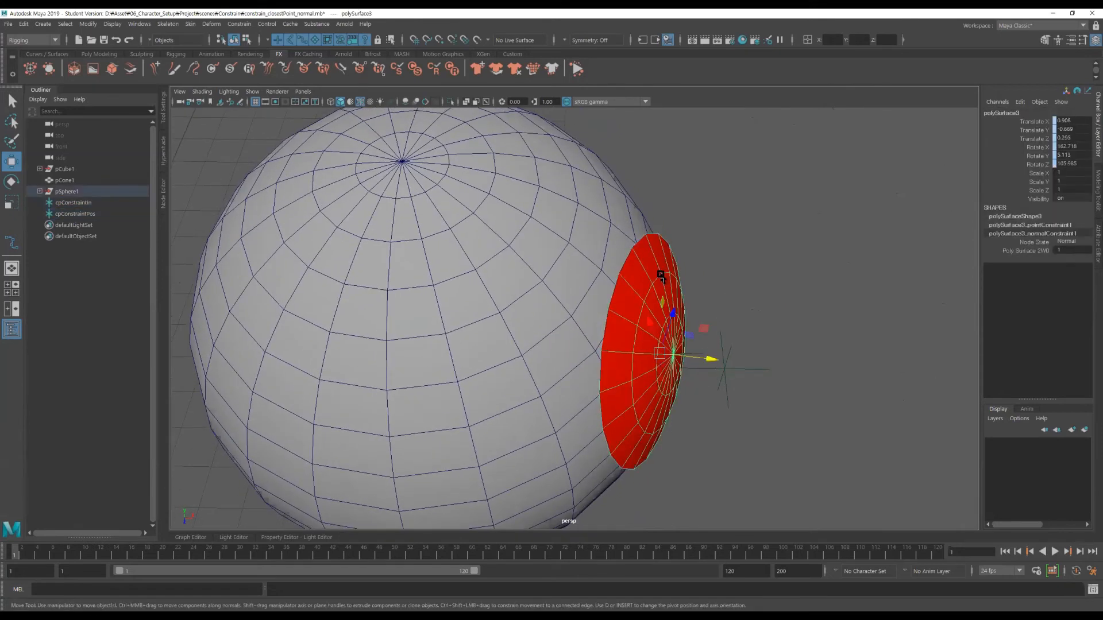
Step: Move the cpConstraintIn locator across the front of the sphere to shift the red disc, and clear the selection
alt+drag(740, 397, 524, 291)
click(691, 319)
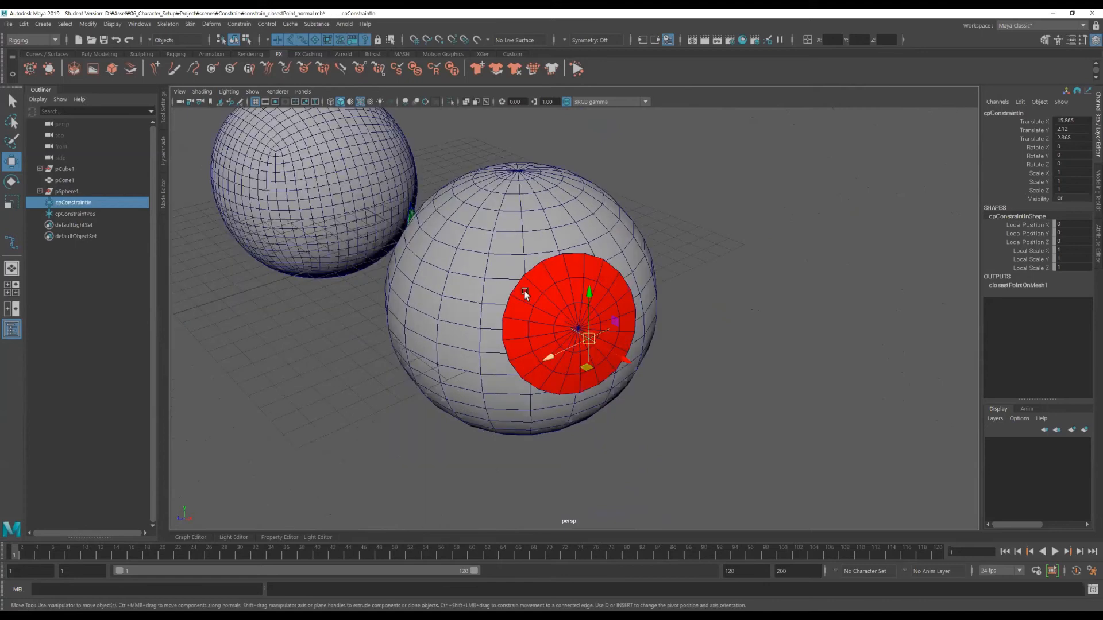
drag(589, 338, 552, 381)
click(766, 382)
Step: Select the denser sphere that has no red disc
alt+right_drag(766, 381, 529, 411)
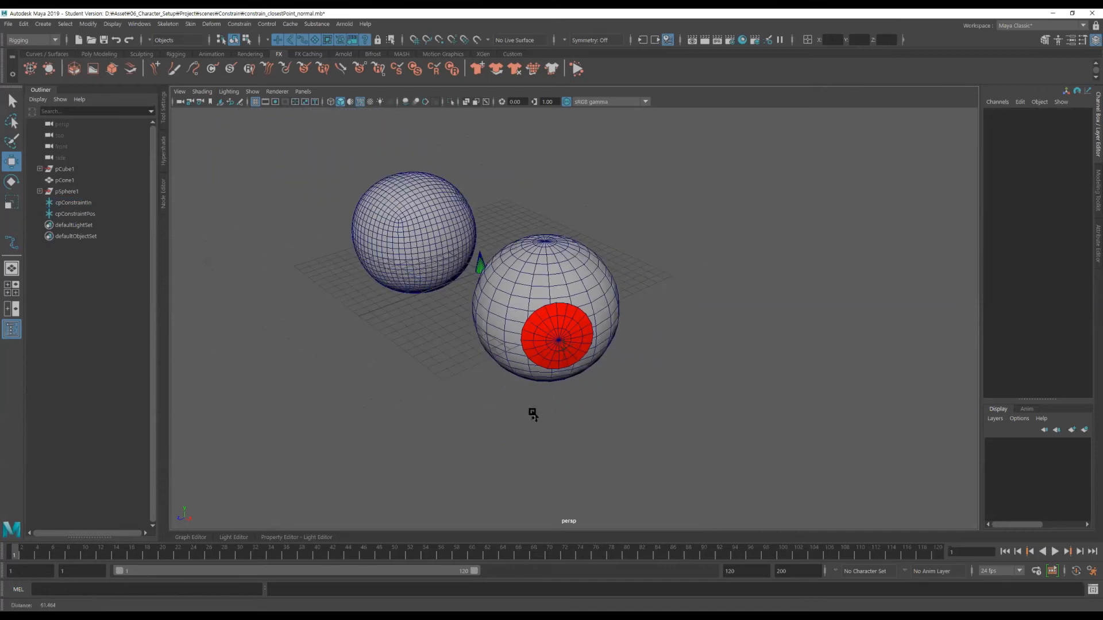
alt+drag(529, 411, 512, 369)
alt+right_drag(512, 368, 628, 364)
alt+middle_drag(628, 364, 646, 440)
click(462, 344)
alt+drag(462, 344, 571, 433)
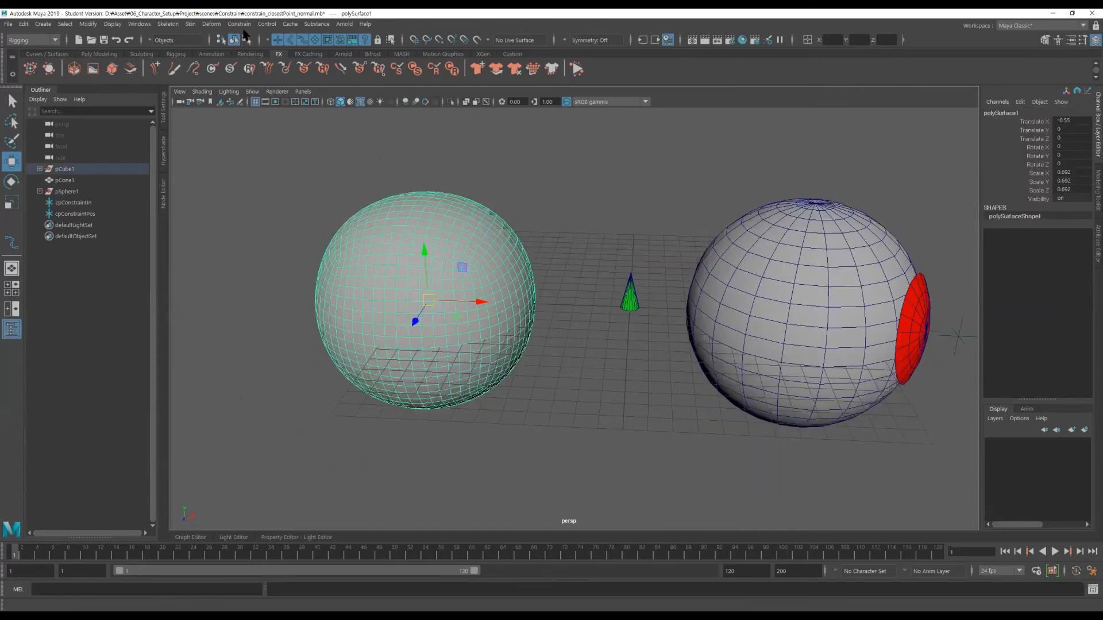
click(246, 23)
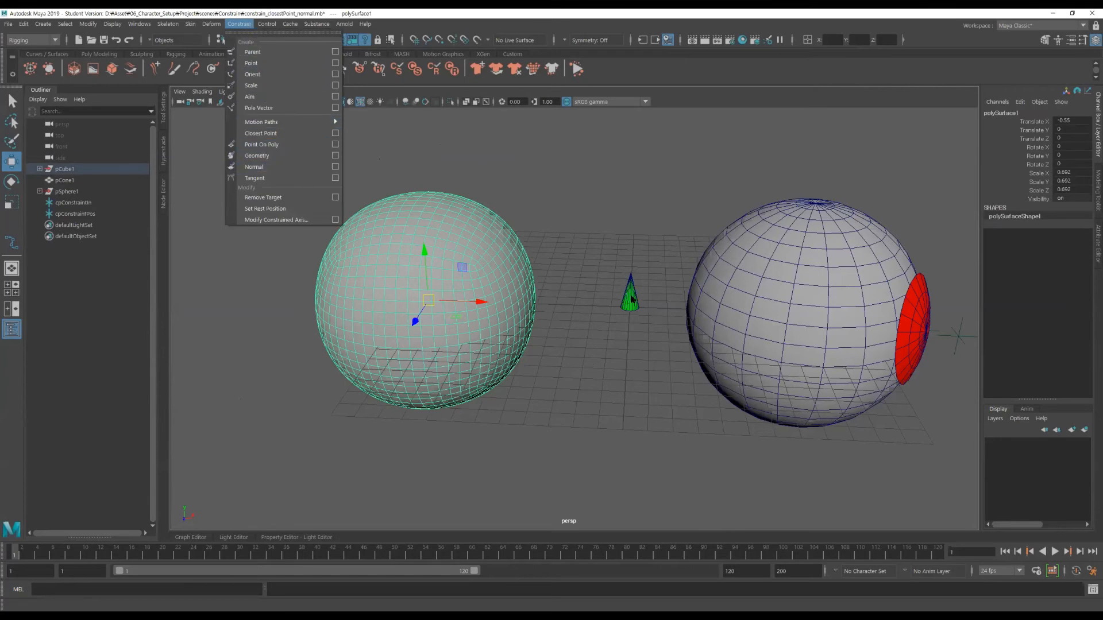
click(560, 376)
click(560, 377)
Step: Create a Closest Point constraint on the denser sphere with Input Position Locator and Closest Position Locator enabled
click(468, 325)
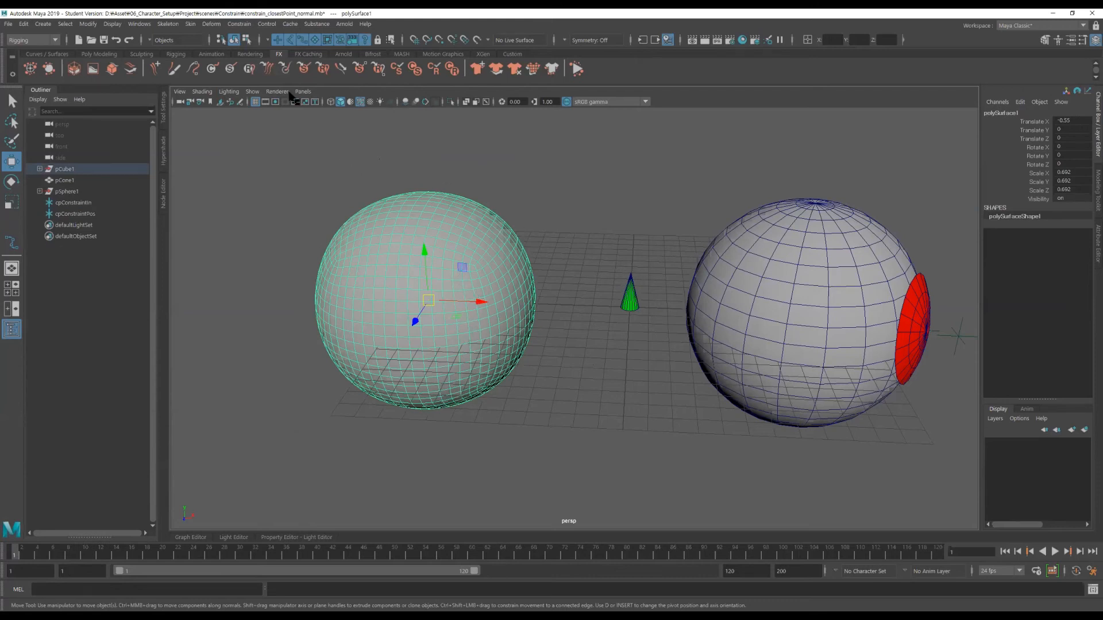
click(239, 24)
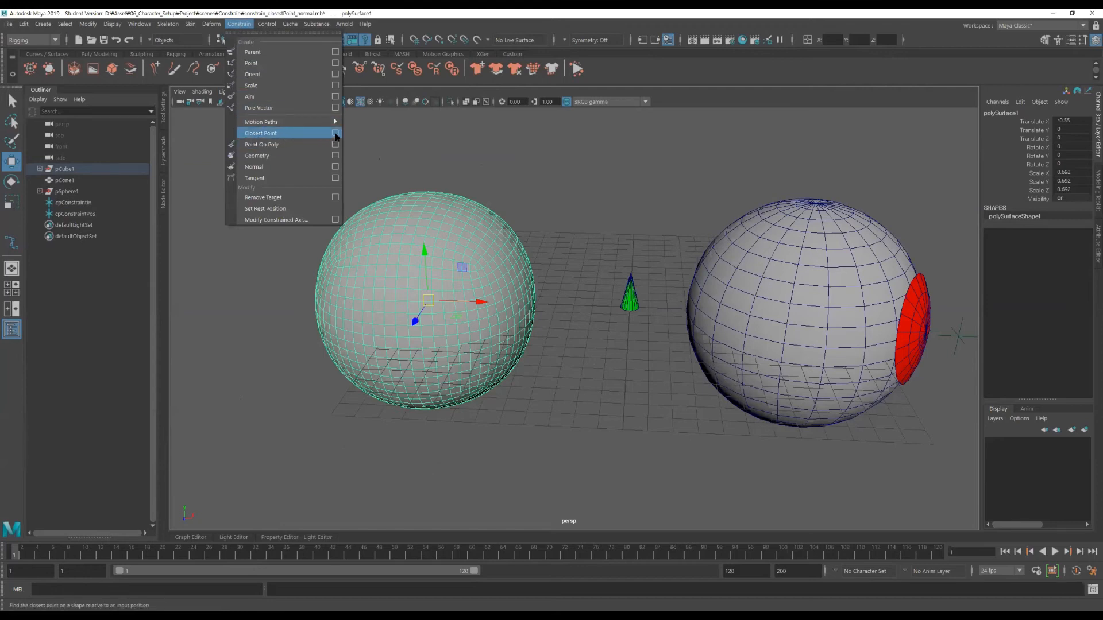
click(335, 133)
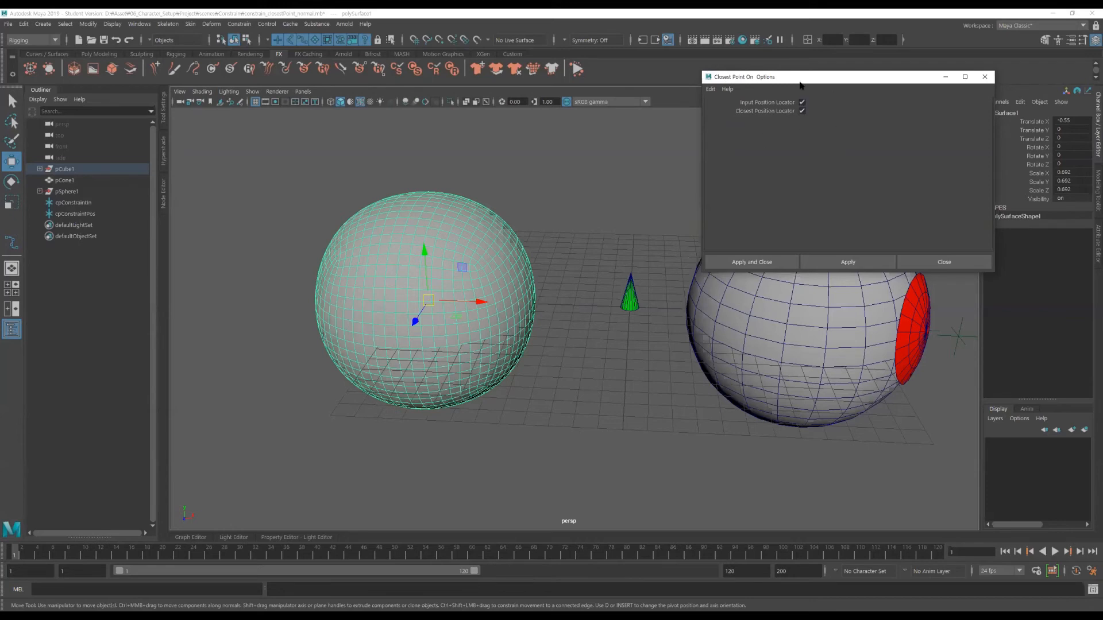
click(764, 263)
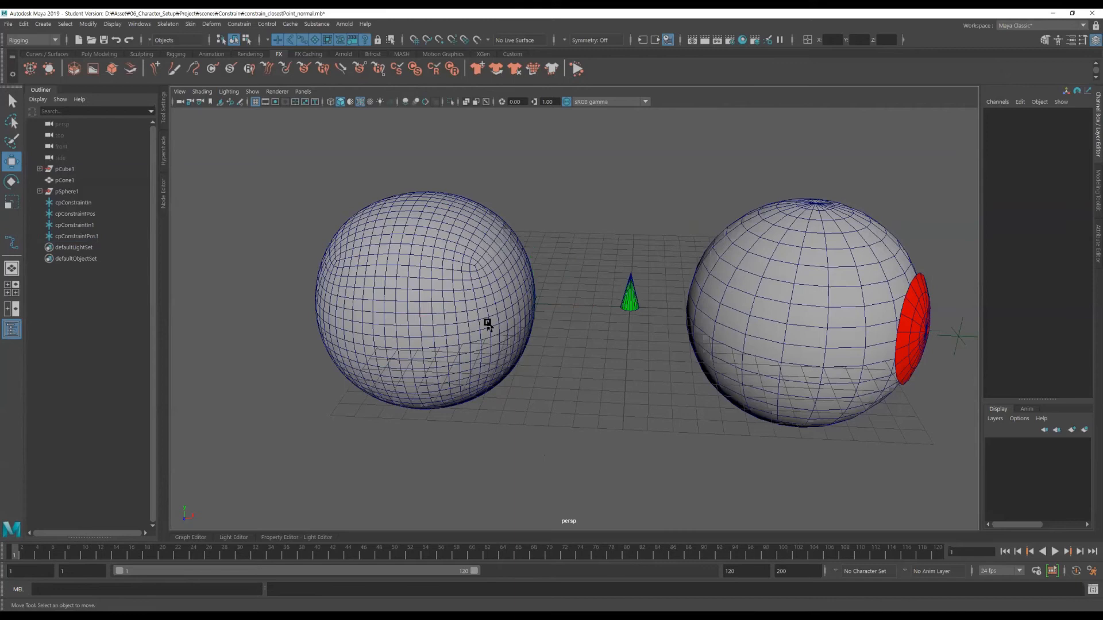
Step: Display the scene in wireframe and select the new cpConstraintIn1 and cpConstraintPos1 locators
key(4)
scroll(393, 313, up, 2)
click(74, 225)
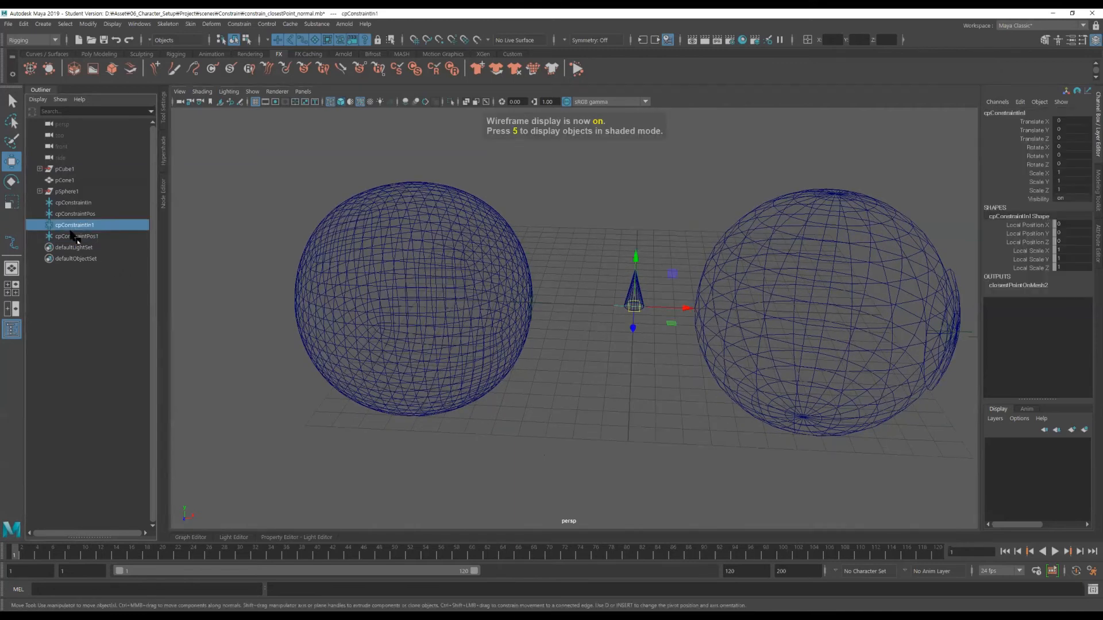
shift+click(77, 236)
alt+drag(333, 285, 617, 269)
Step: Move cpConstraintIn1 to about X -2.79, Y 3.05, Z -0.59 beside the denser sphere, and switch to shaded display
click(616, 266)
click(646, 318)
mouse_move(650, 309)
mouse_down()
mouse_move(634, 250)
mouse_move(663, 264)
mouse_move(682, 248)
mouse_move(681, 225)
mouse_move(657, 189)
mouse_move(618, 183)
mouse_move(602, 218)
mouse_up()
key(5)
drag(540, 289, 644, 213)
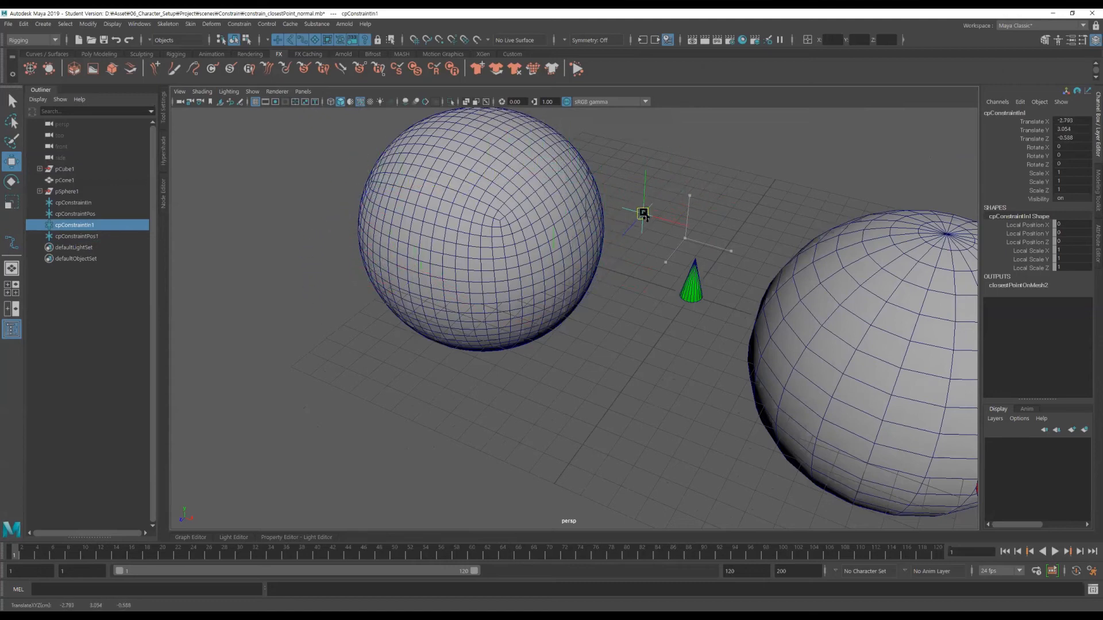
Step: Point-constrain the green cone to the cpConstraintPos1 locator on all axes, with Maintain offset off and weight 1
scroll(618, 258, up, 5)
alt+middle_drag(651, 281, 632, 336)
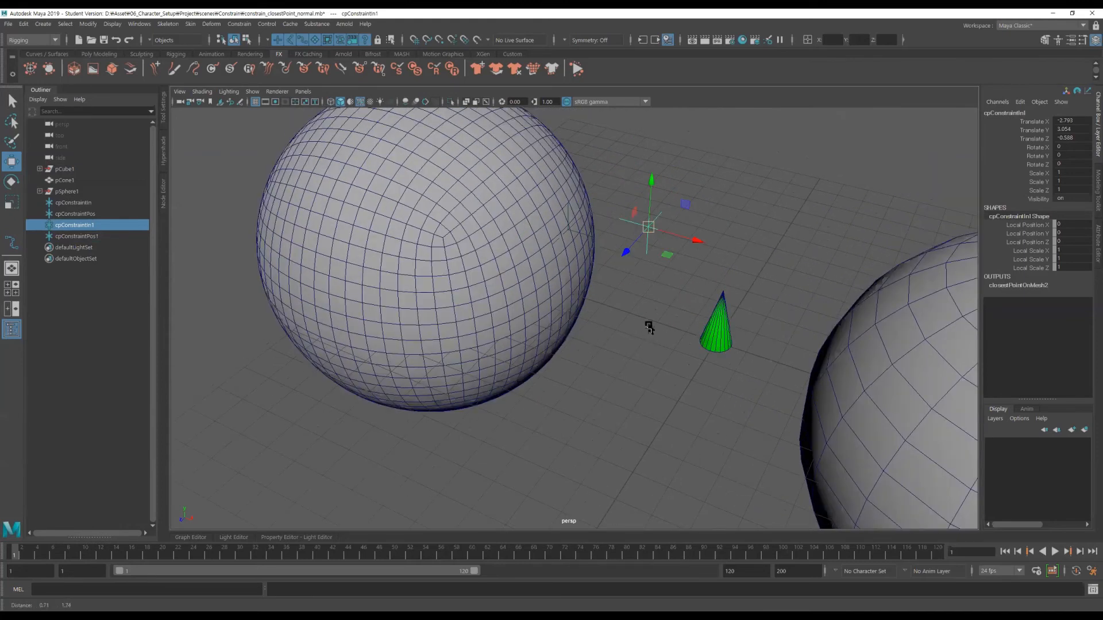
scroll(649, 327, up, 2)
click(566, 275)
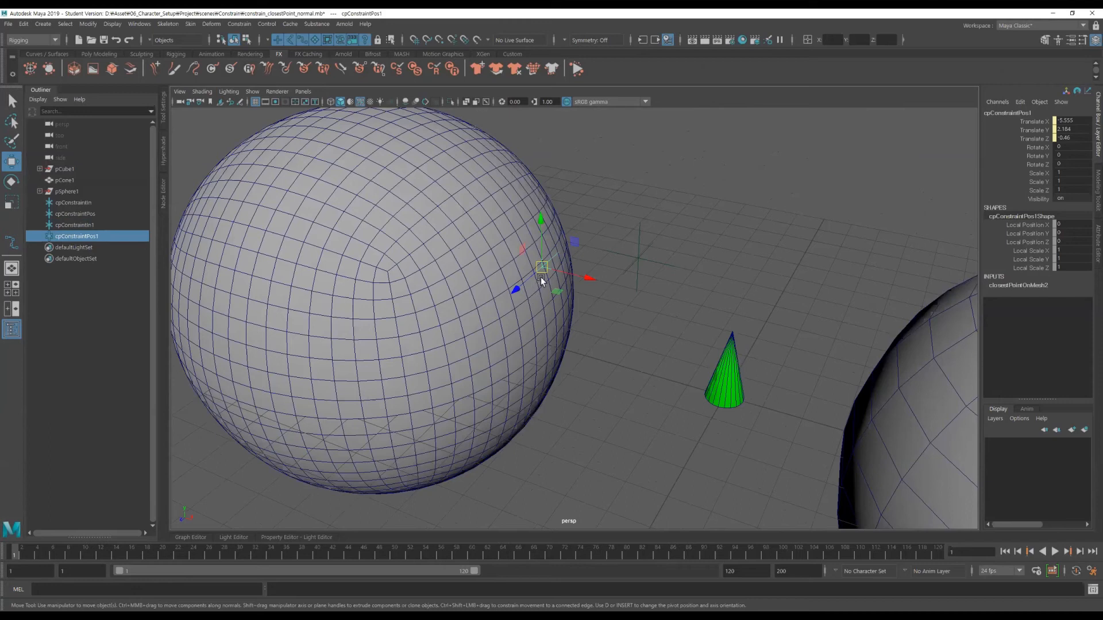
shift+click(732, 396)
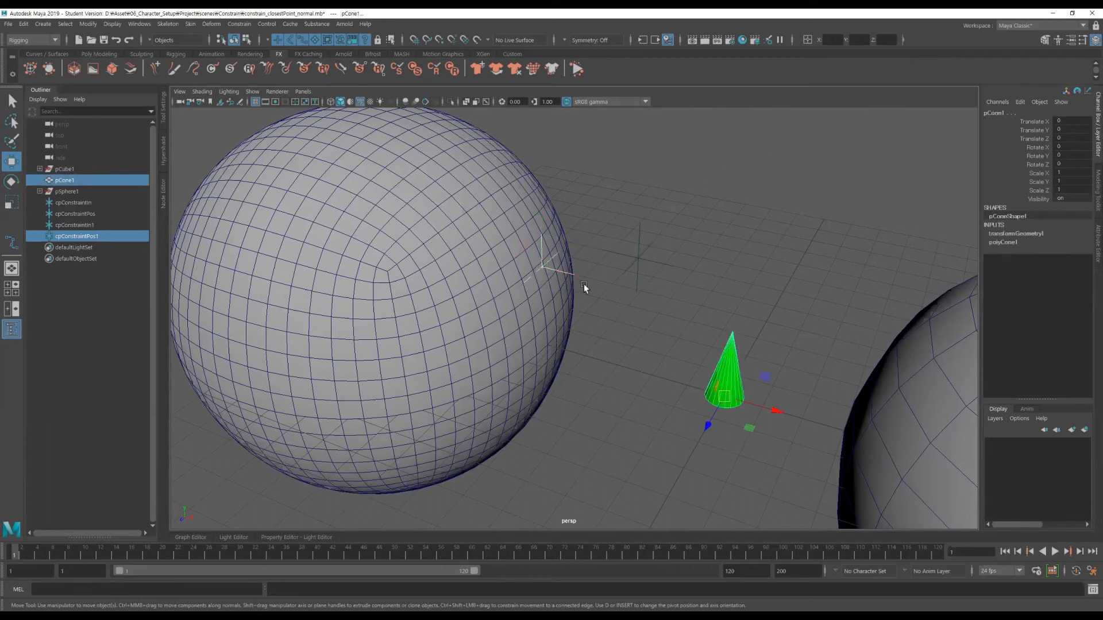
click(240, 25)
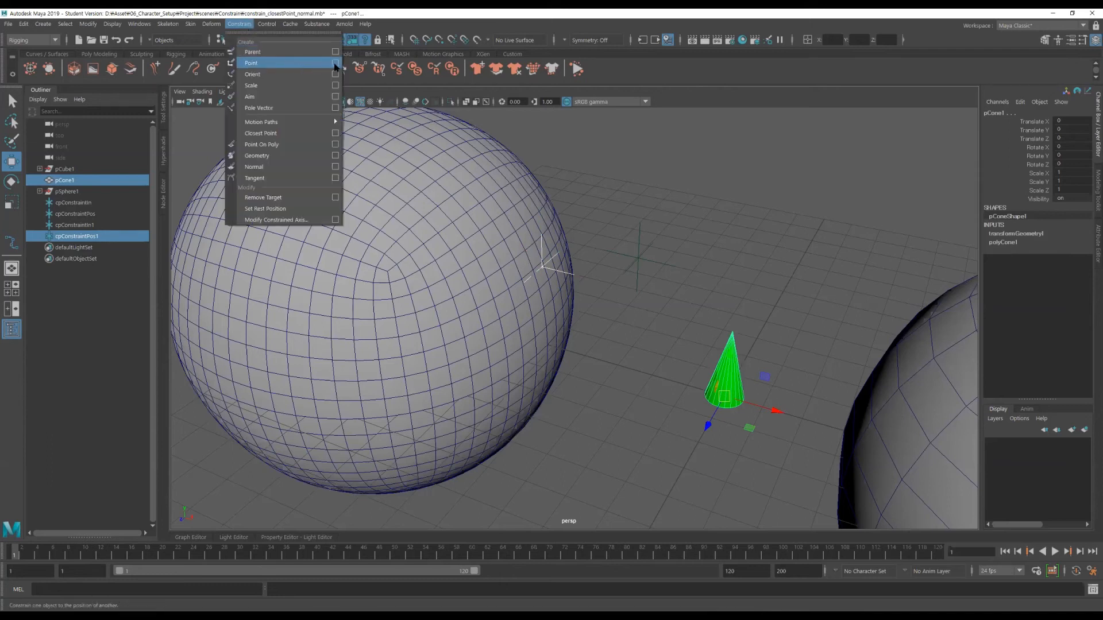
click(335, 63)
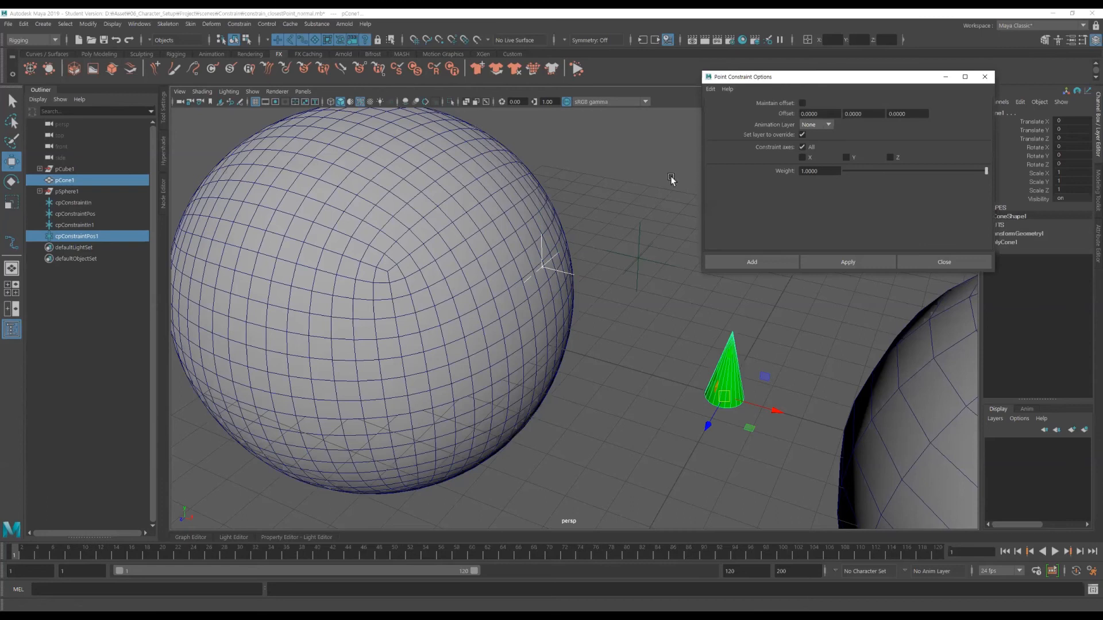
click(748, 263)
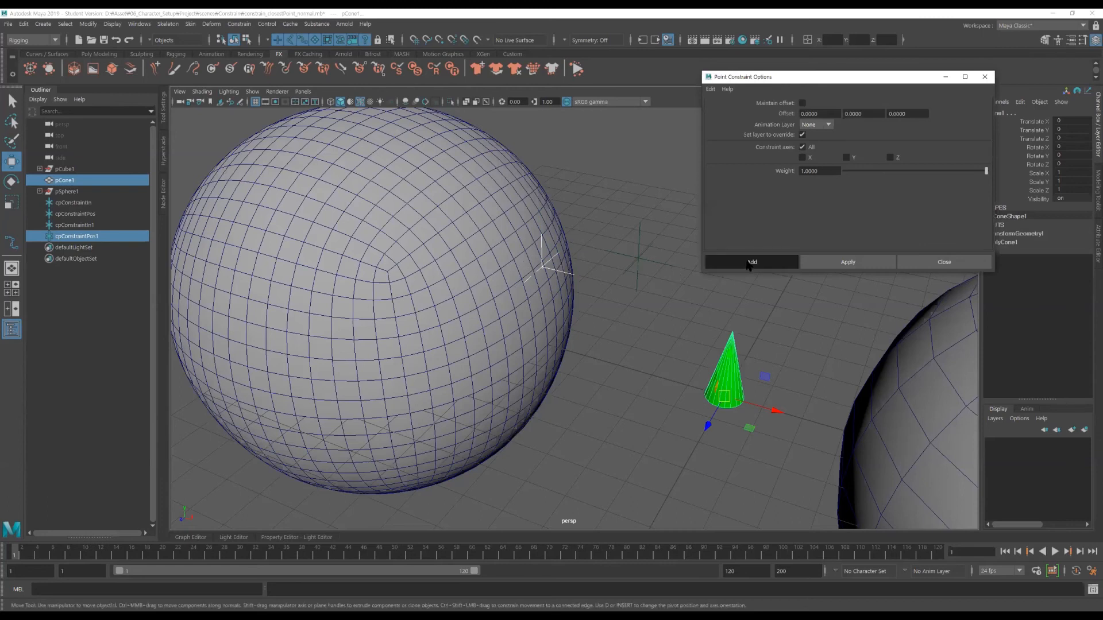
Step: Move cpConstraintIn1 to about X -2.89, Y 2.89, Z -0.42 to test how the cone follows the sphere's surface
click(674, 313)
click(639, 259)
drag(639, 258, 550, 286)
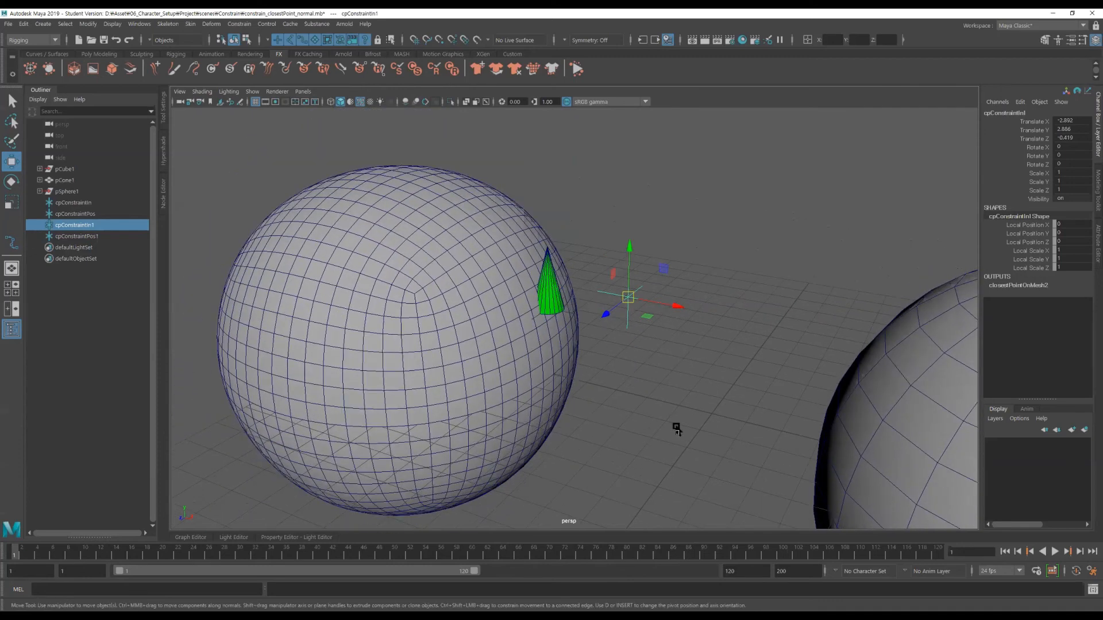
Step: Examine how the green cone sits and is oriented on the denser sphere's surface, along with its point-constrained translate channels
click(414, 224)
alt+drag(419, 246, 480, 184)
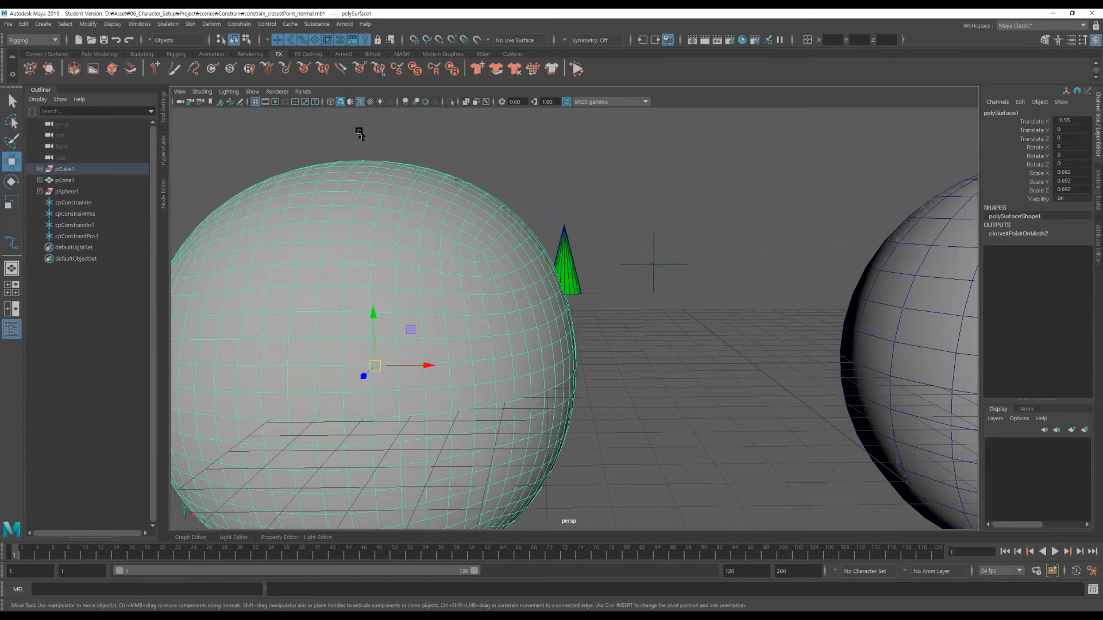
alt+right_drag(609, 334, 566, 373)
alt+drag(588, 349, 546, 364)
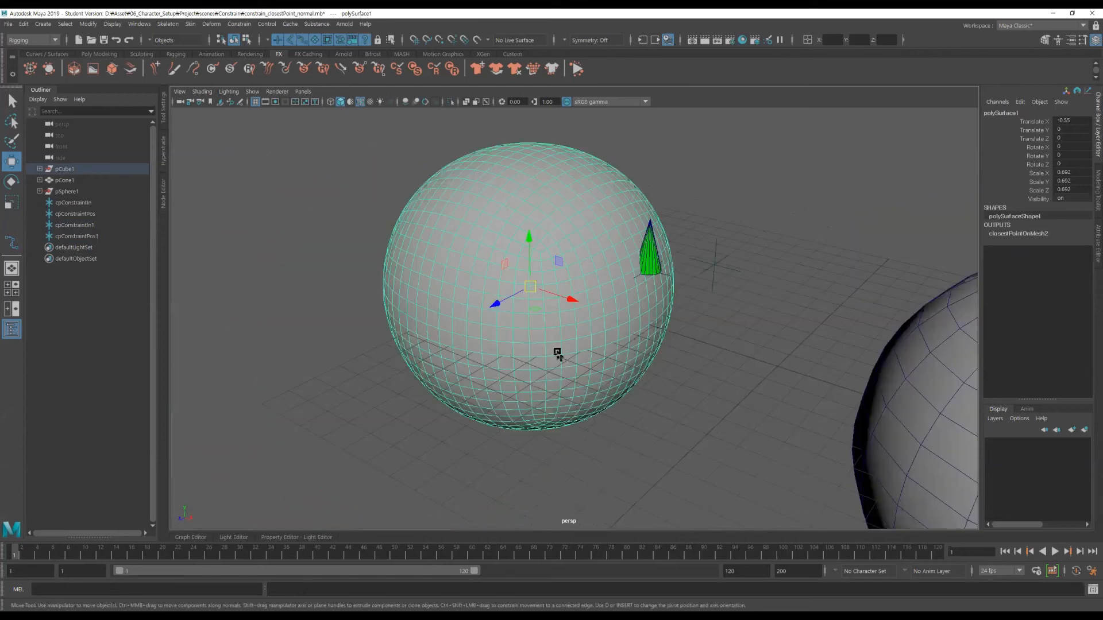
alt+middle_drag(653, 323, 556, 351)
alt+right_drag(636, 346, 699, 361)
click(690, 351)
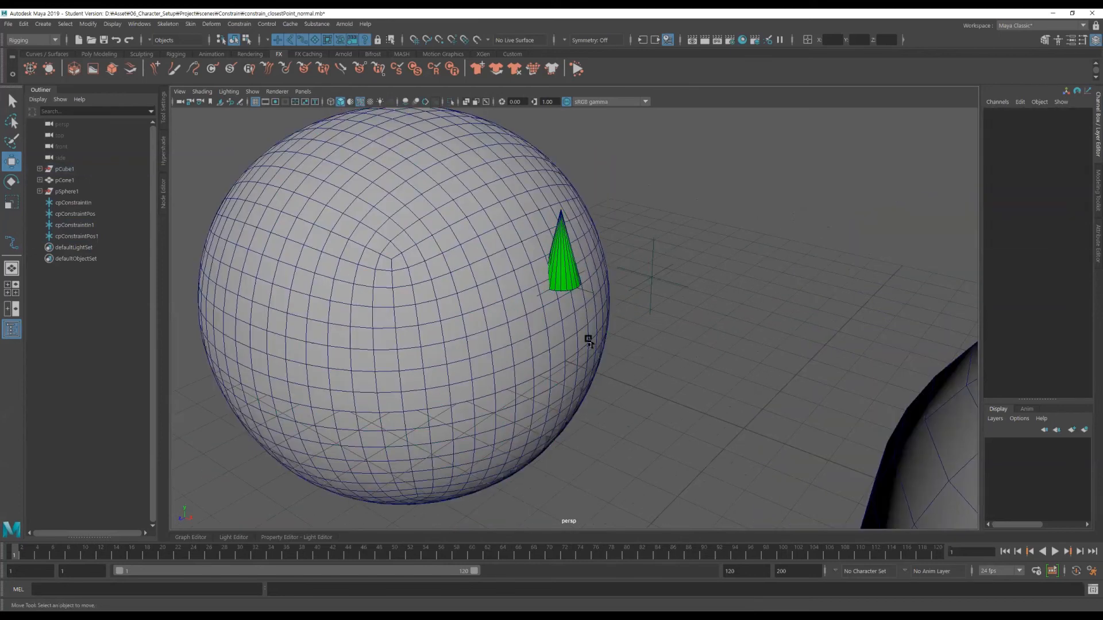
click(564, 266)
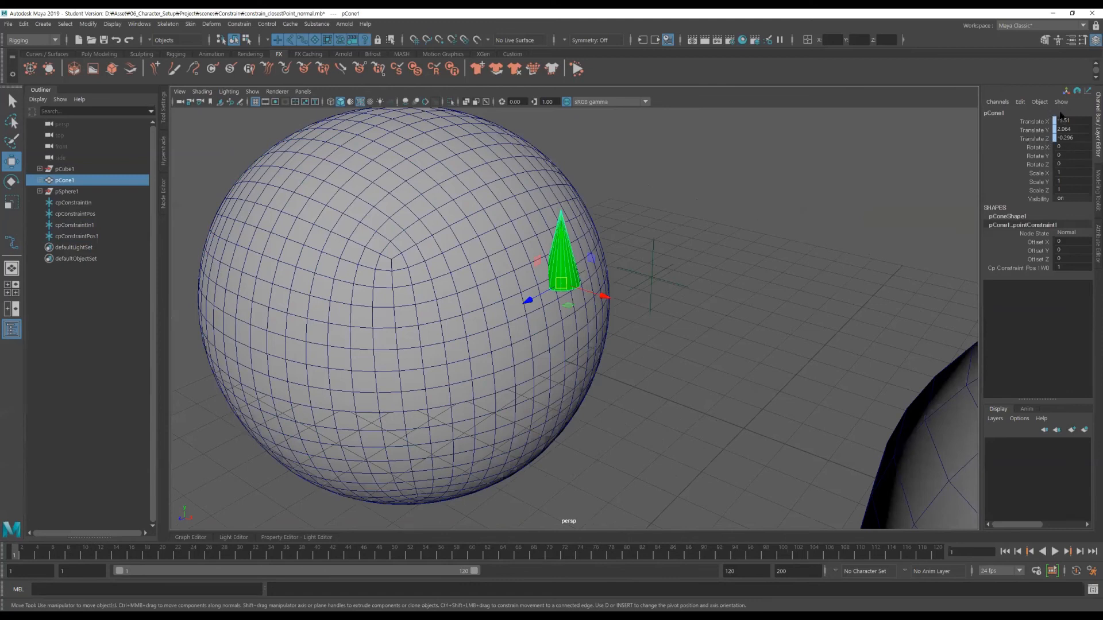
alt+drag(636, 374, 666, 348)
Step: Apply a Normal constraint from the denser sphere to the green cone with weight 1, aim vector 0, 1, 0 and up vector 1, 0, 0
click(435, 380)
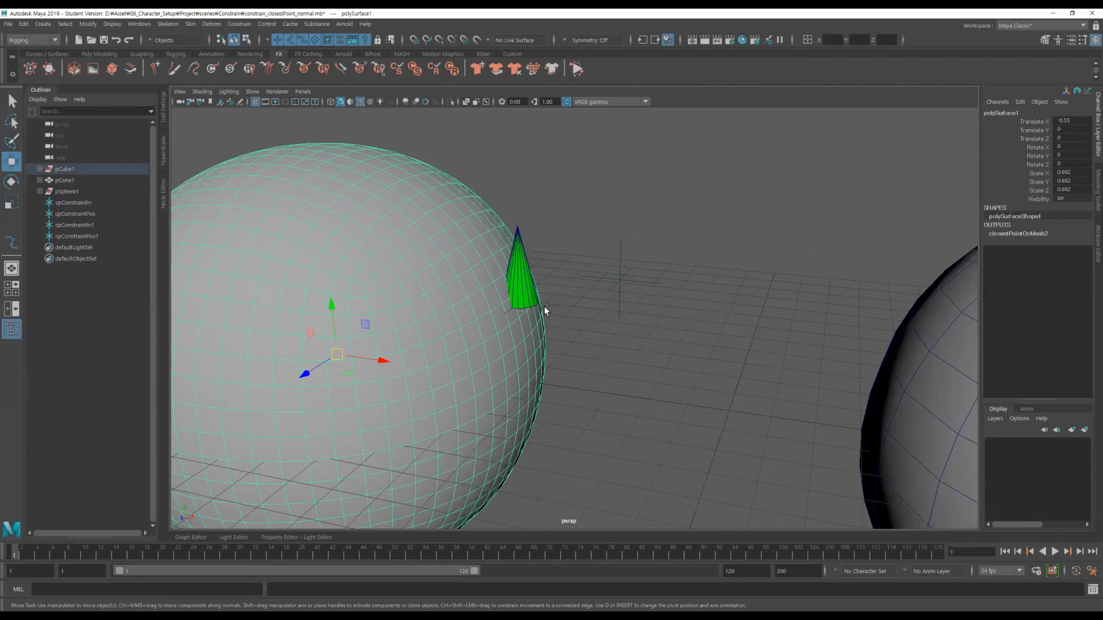
click(524, 276)
alt+drag(547, 346, 574, 327)
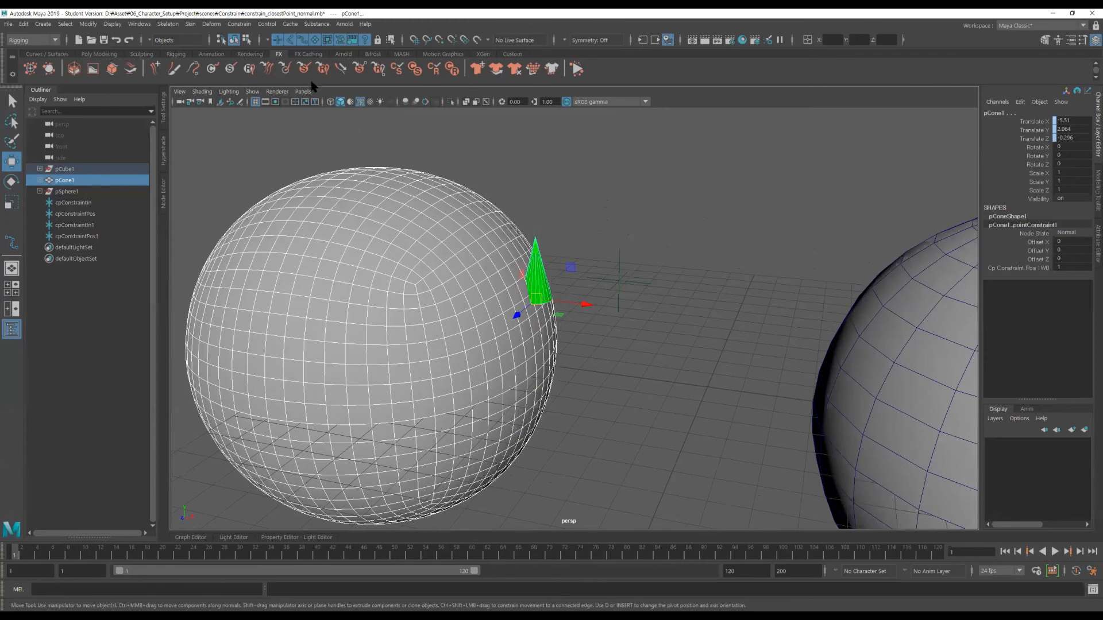
click(239, 24)
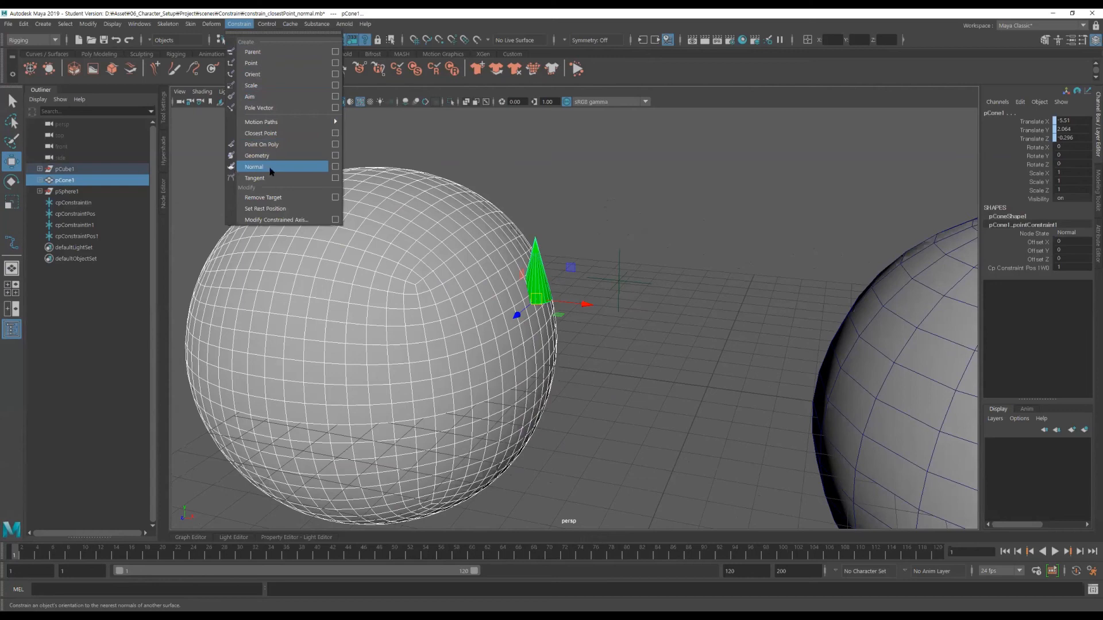
click(335, 166)
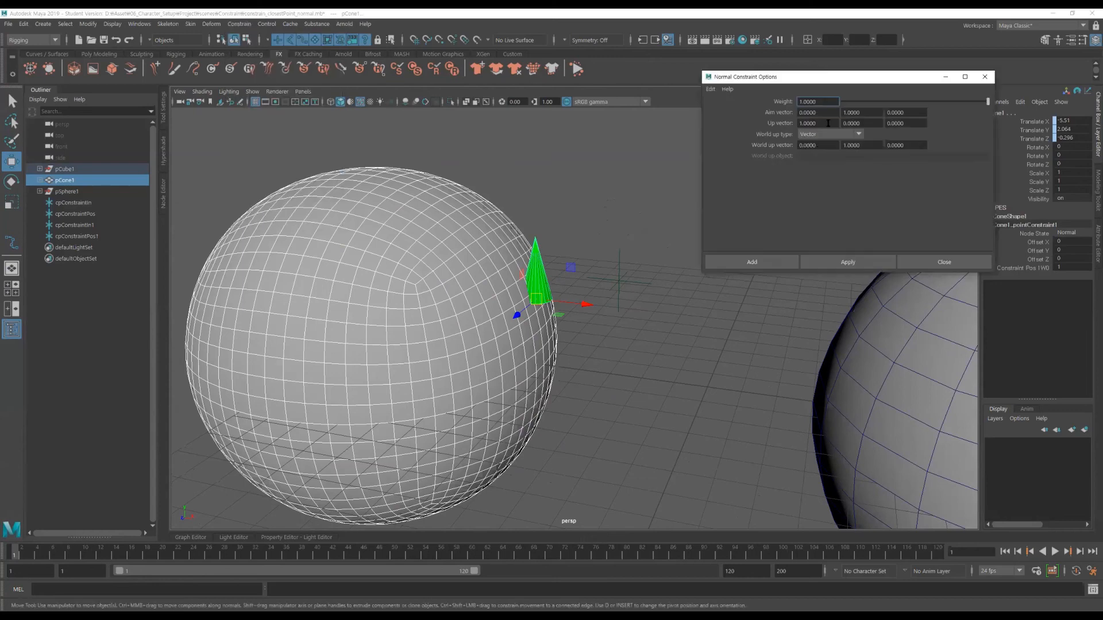
click(864, 113)
alt+drag(553, 300, 537, 250)
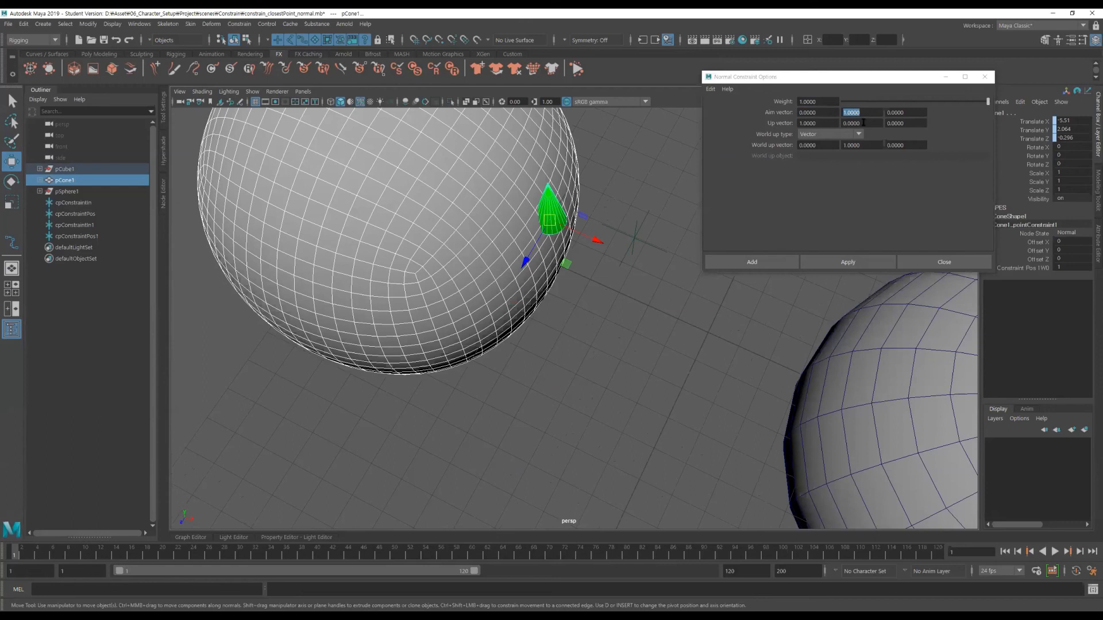
click(752, 262)
Step: Move the cpConstraintIn1 locator above the denser sphere's upper side, to about X -5.80 and Z -2.54
alt+drag(598, 247, 713, 202)
click(626, 248)
click(629, 256)
scroll(715, 256, down, 2)
alt+drag(660, 296, 611, 220)
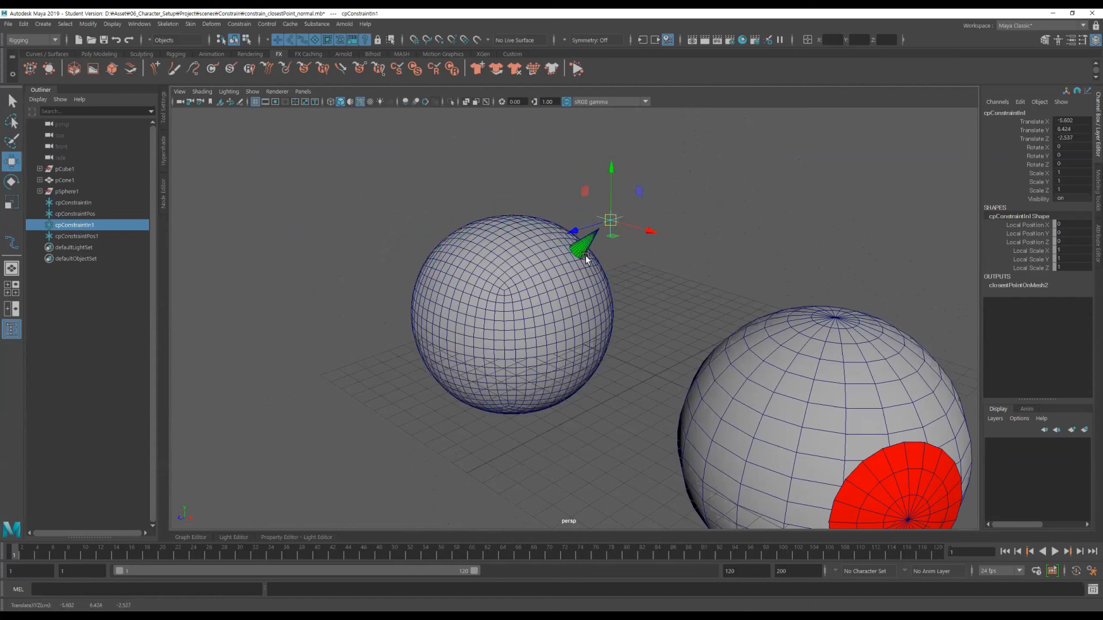
Step: Move cpConstraintIn1 to several other positions around the denser sphere to test the cone's alignment with the surface, and clear the selection
alt+drag(581, 272, 680, 395)
drag(745, 331, 680, 384)
alt+middle_drag(691, 386, 631, 306)
drag(632, 309, 659, 265)
drag(591, 312, 477, 179)
click(453, 271)
alt+drag(454, 271, 645, 246)
alt+right_drag(645, 246, 603, 271)
alt+middle_drag(625, 266, 597, 235)
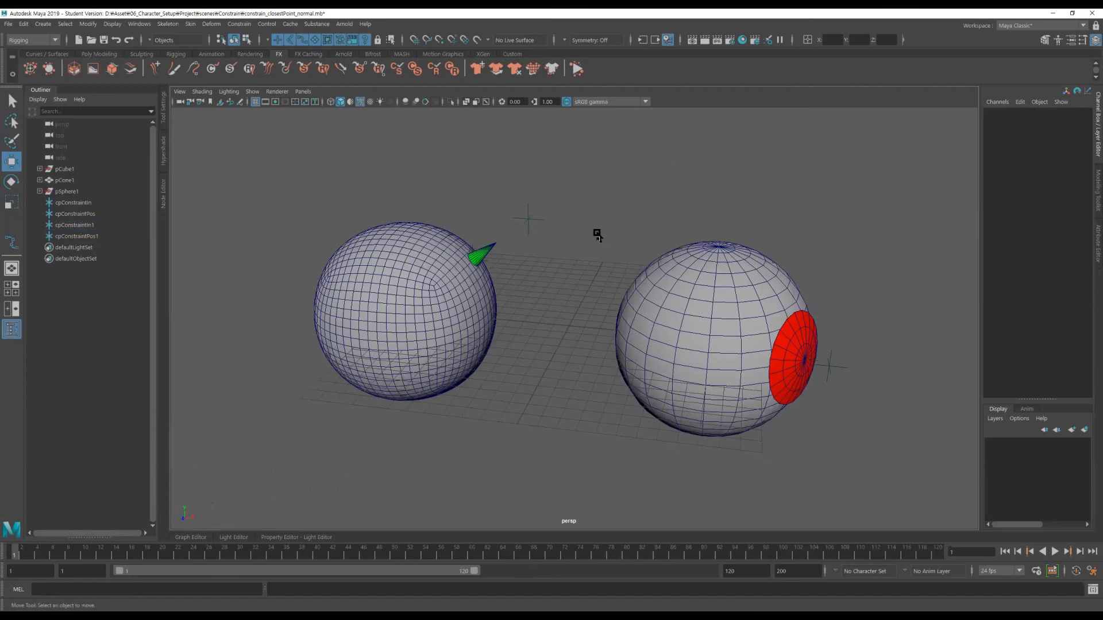